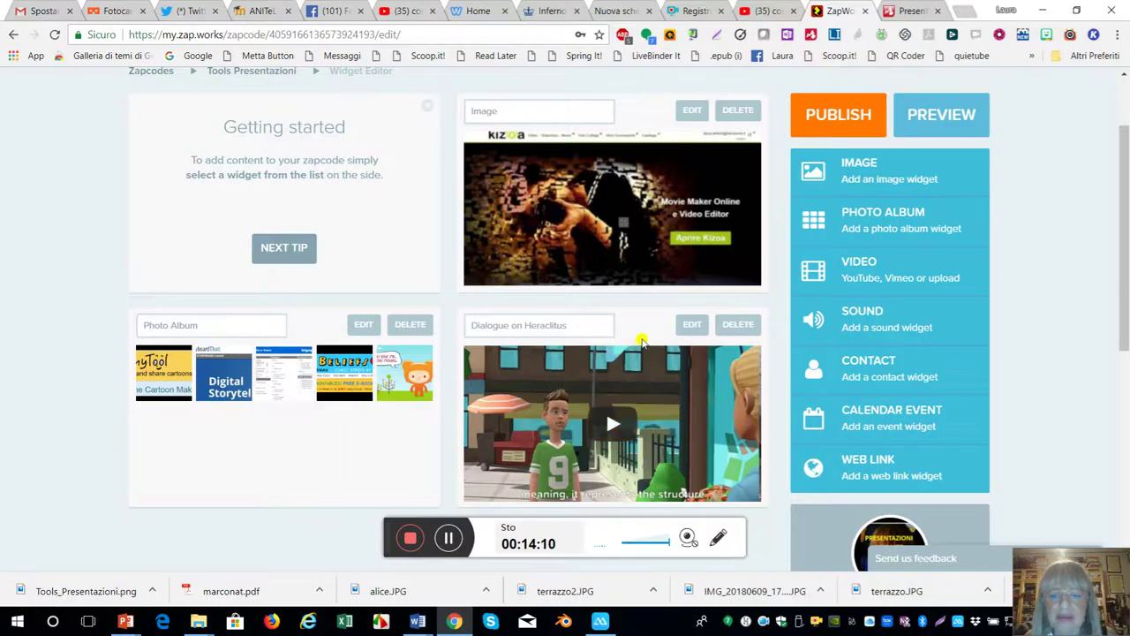
- Add a YouTube video widget by pasting the link for 'EAS e didattica flip Usare PowToon 4edu'
scroll(642, 350, "up", 1)
scroll(642, 351, "down", 1)
scroll(642, 350, "up", 1)
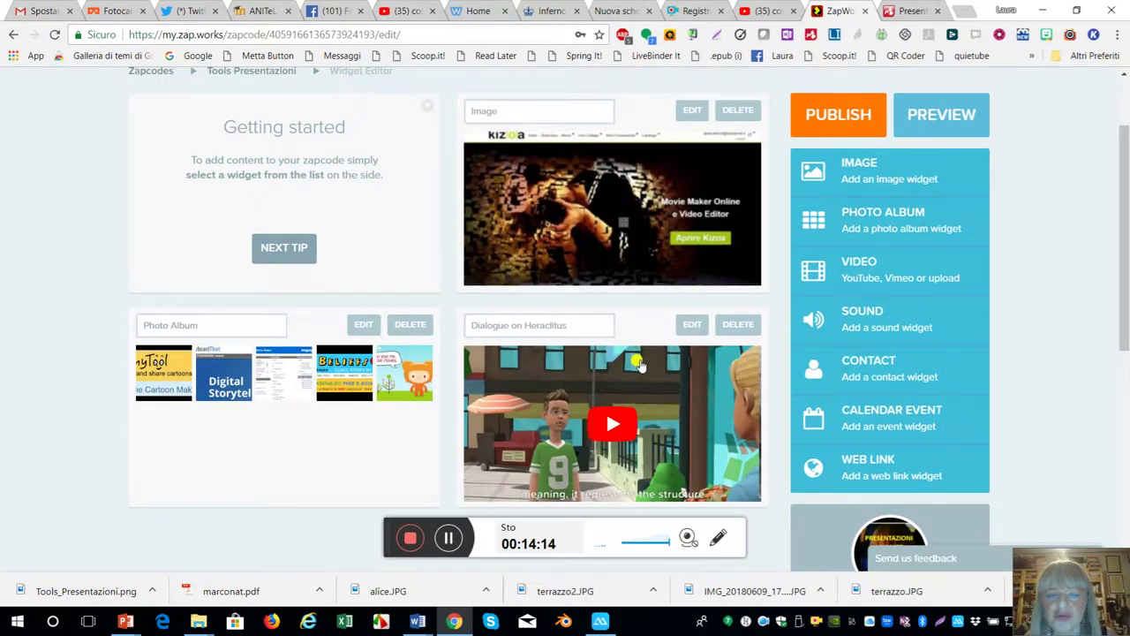
left_click(844, 271)
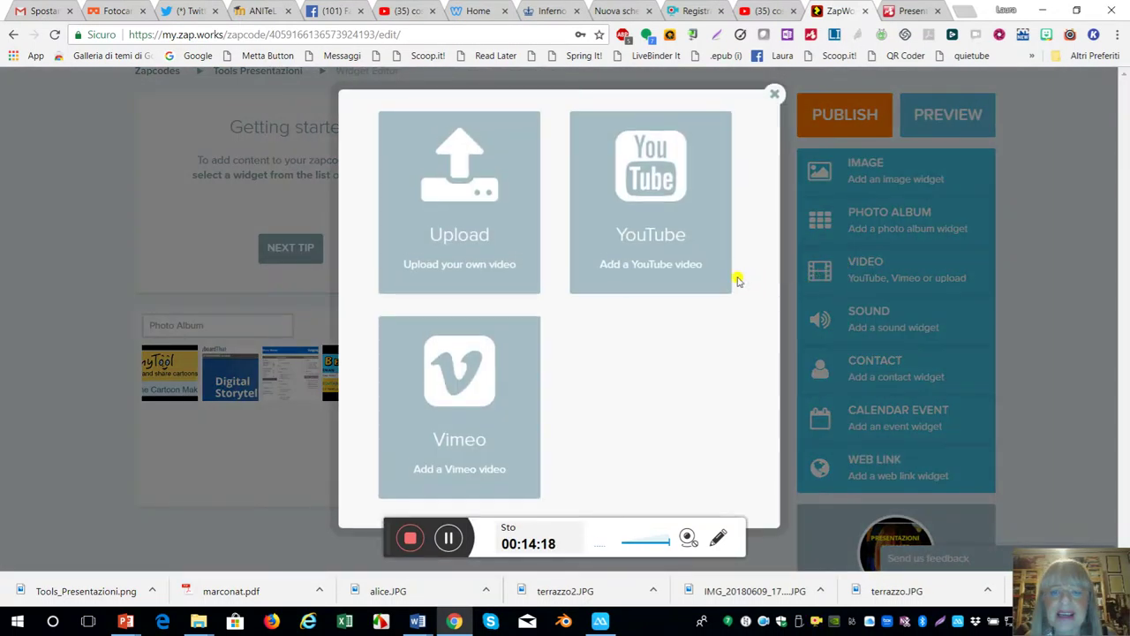
left_click(656, 216)
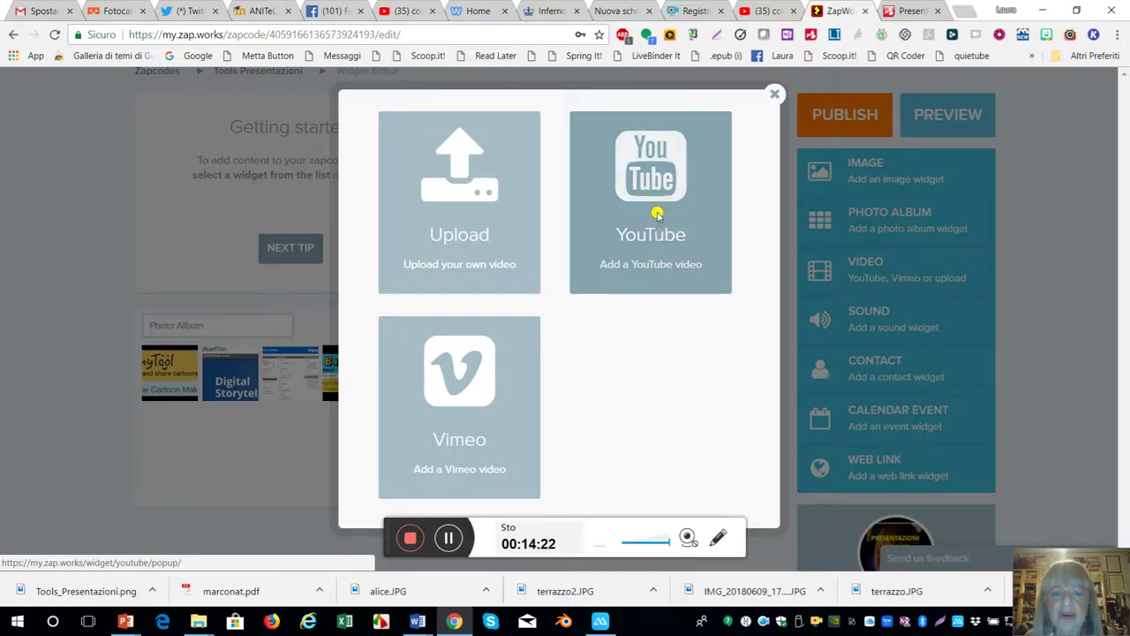
left_click(448, 540)
left_click(381, 167)
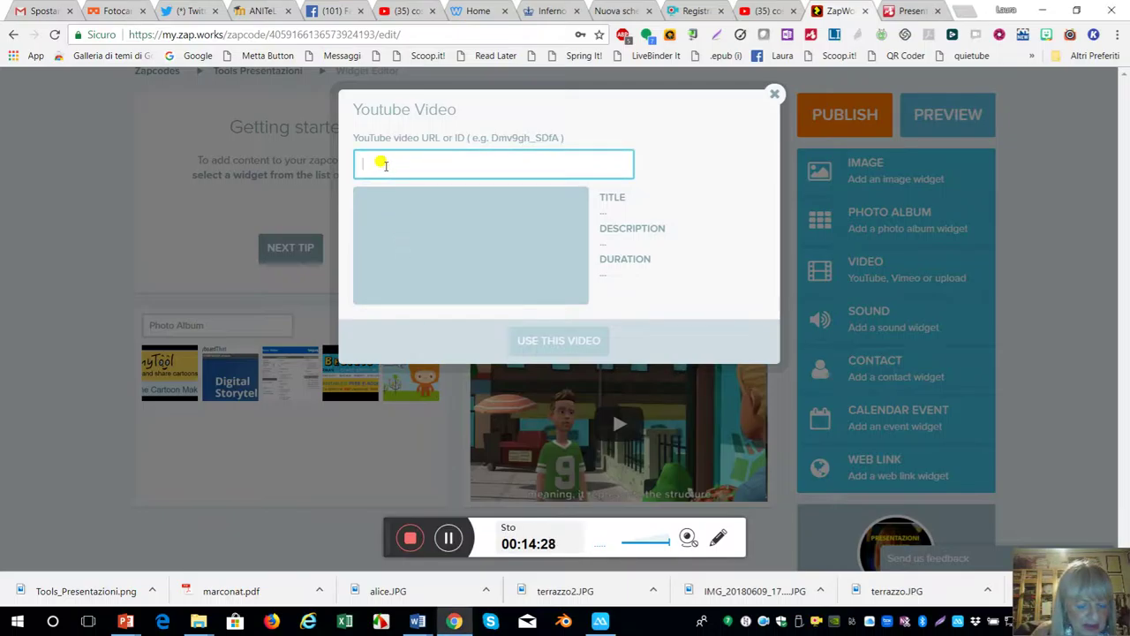
type("https://www.youtube.com/watch?v=RdOWkB3y_nQ")
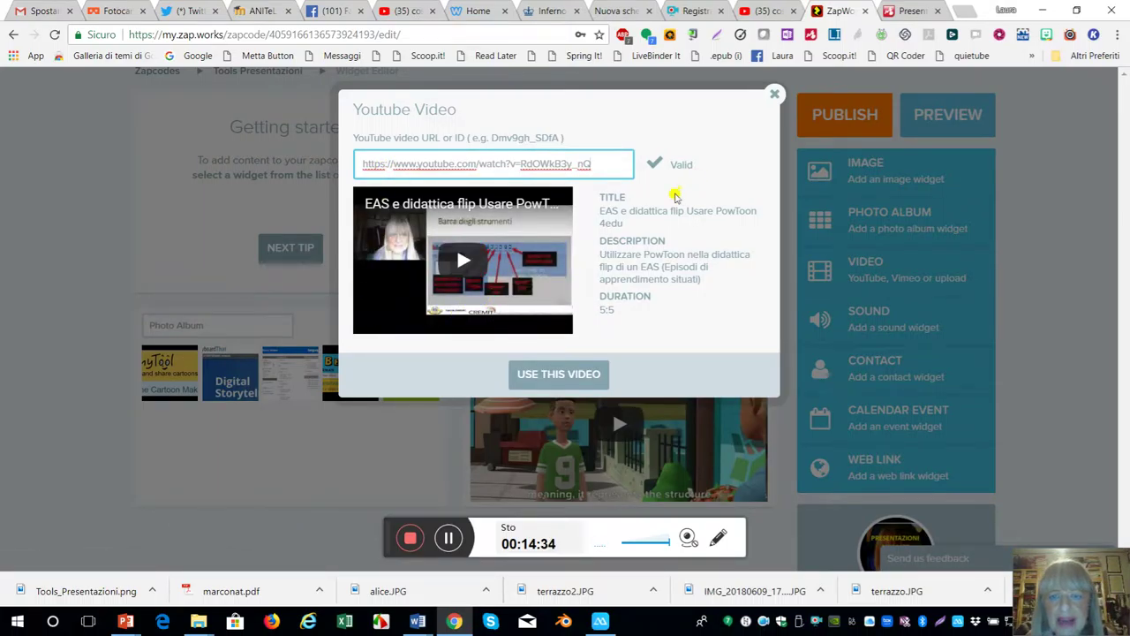
left_click(556, 375)
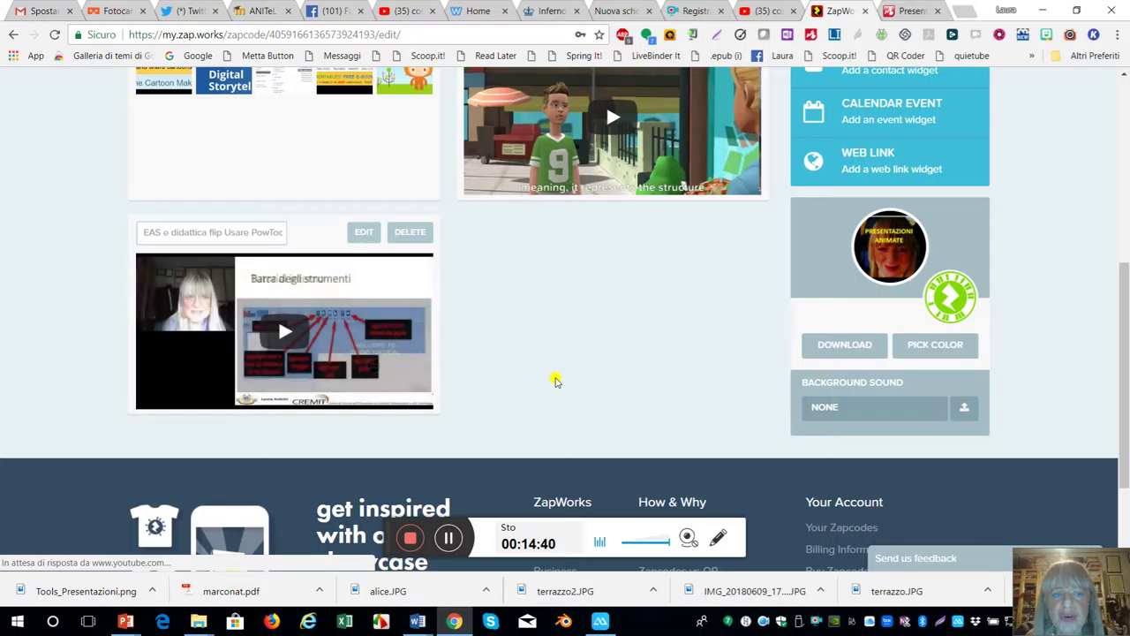
- Add a Sound widget using the recently uploaded Jazz_Me_Blues.mp3 track
scroll(554, 378, "up", 3)
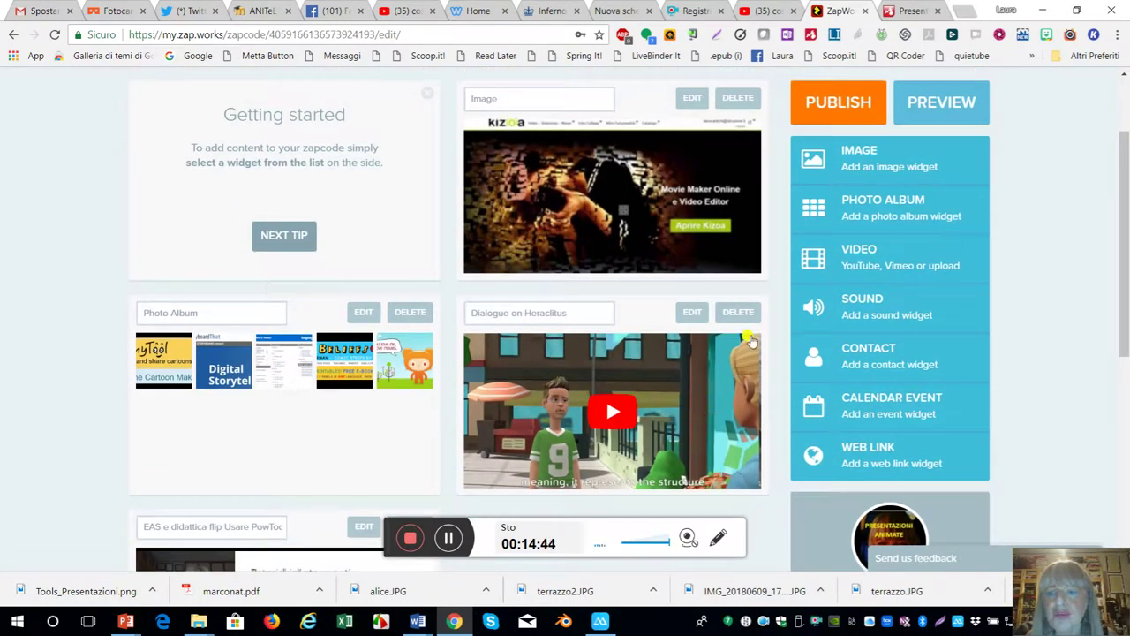
left_click(855, 314)
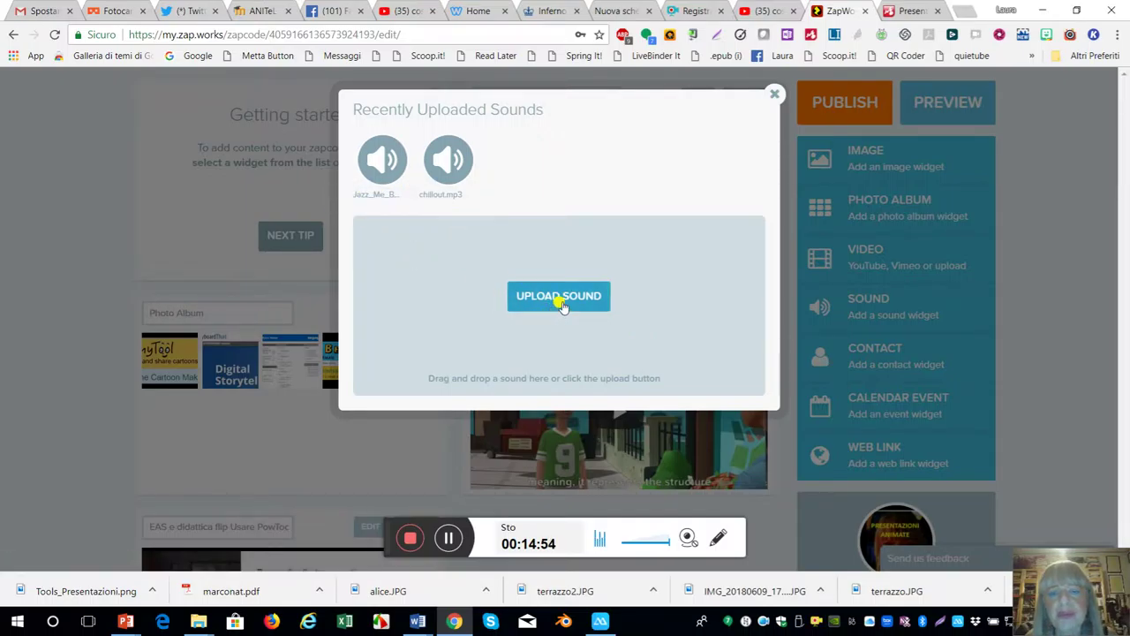
left_click(380, 169)
scroll(389, 194, "down", 3)
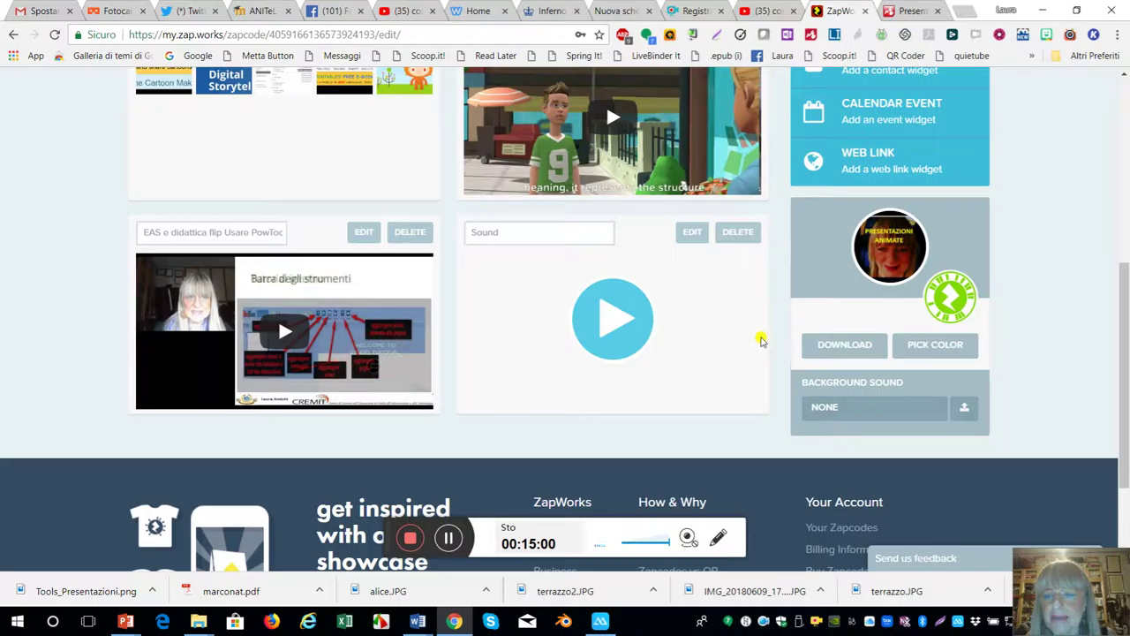
scroll(785, 306, "up", 3)
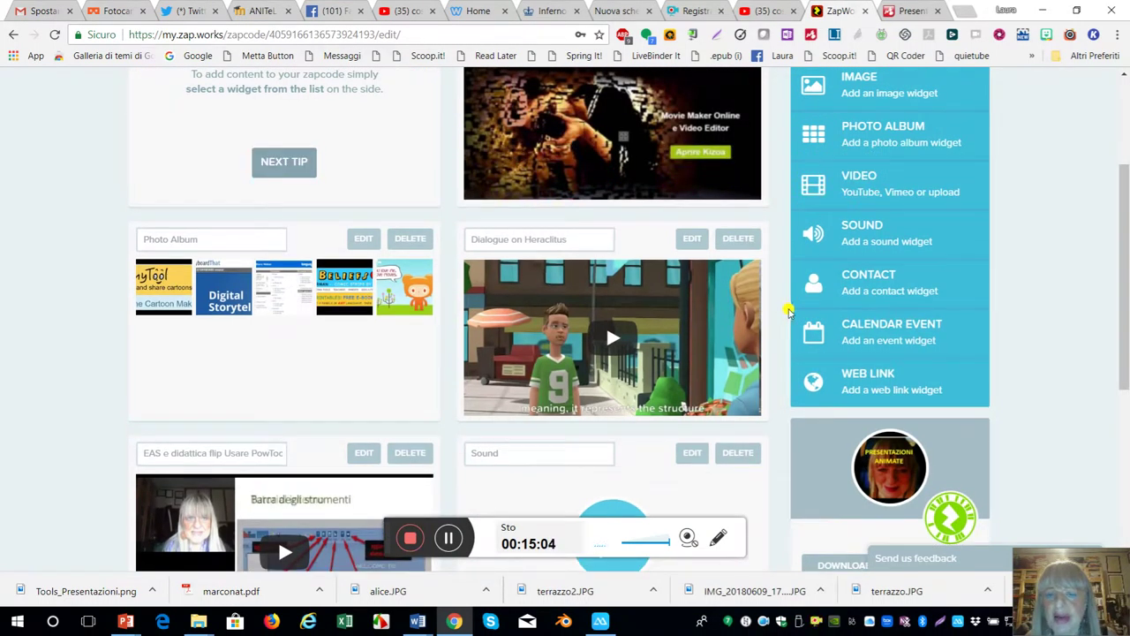
scroll(786, 308, "down", 1)
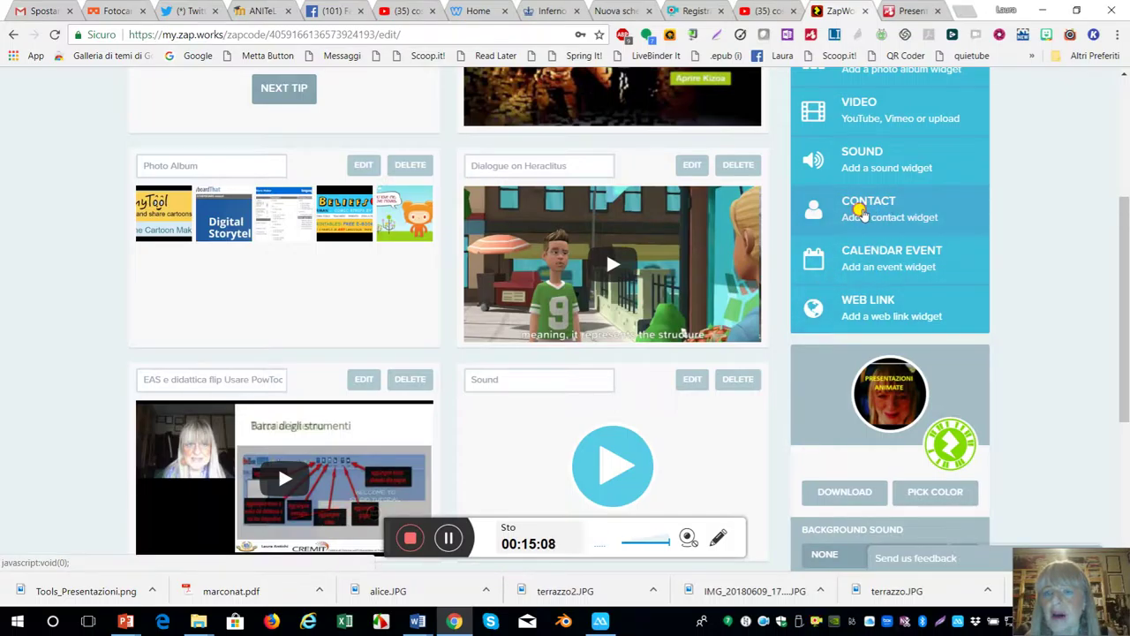
- Start a new contact widget and upload the contact's portrait photo as its image
left_click(861, 212)
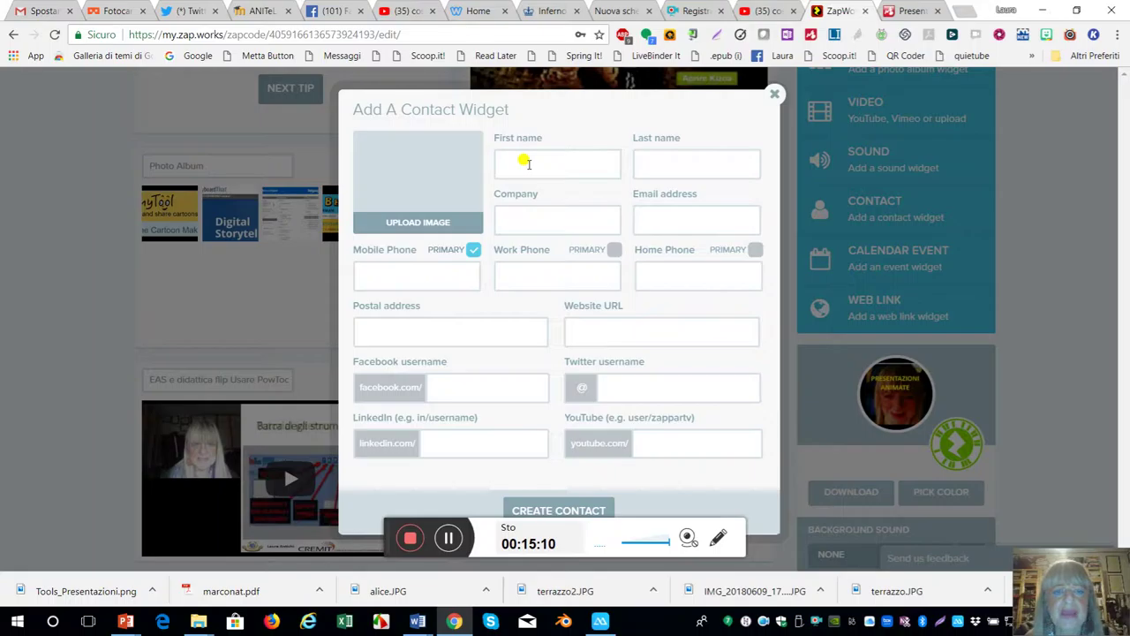
left_click(418, 223)
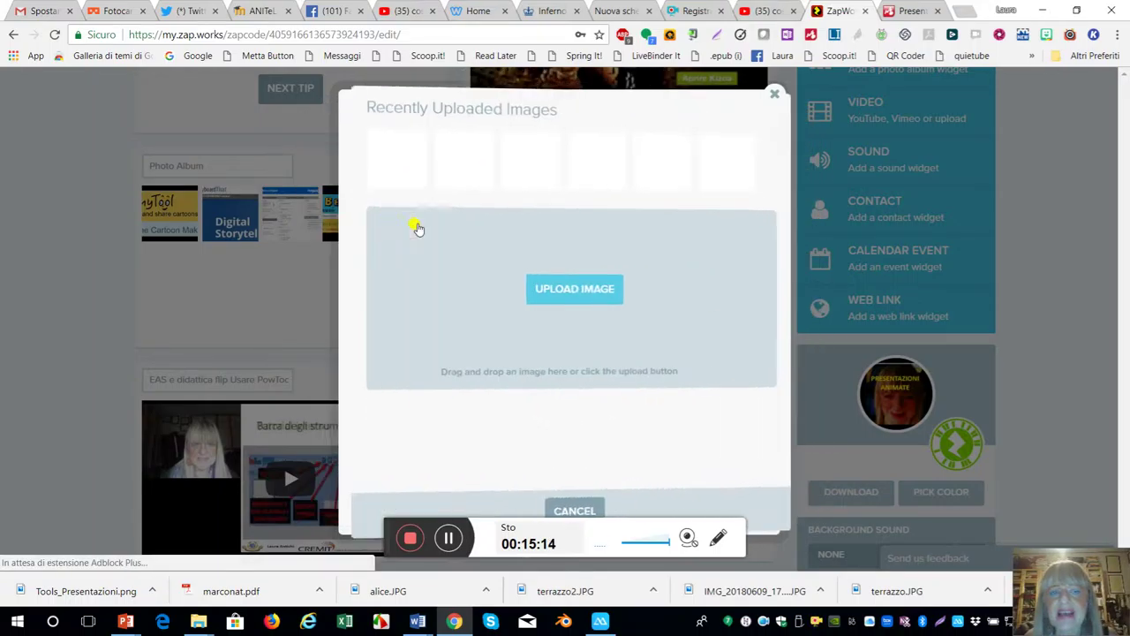
left_click(562, 295)
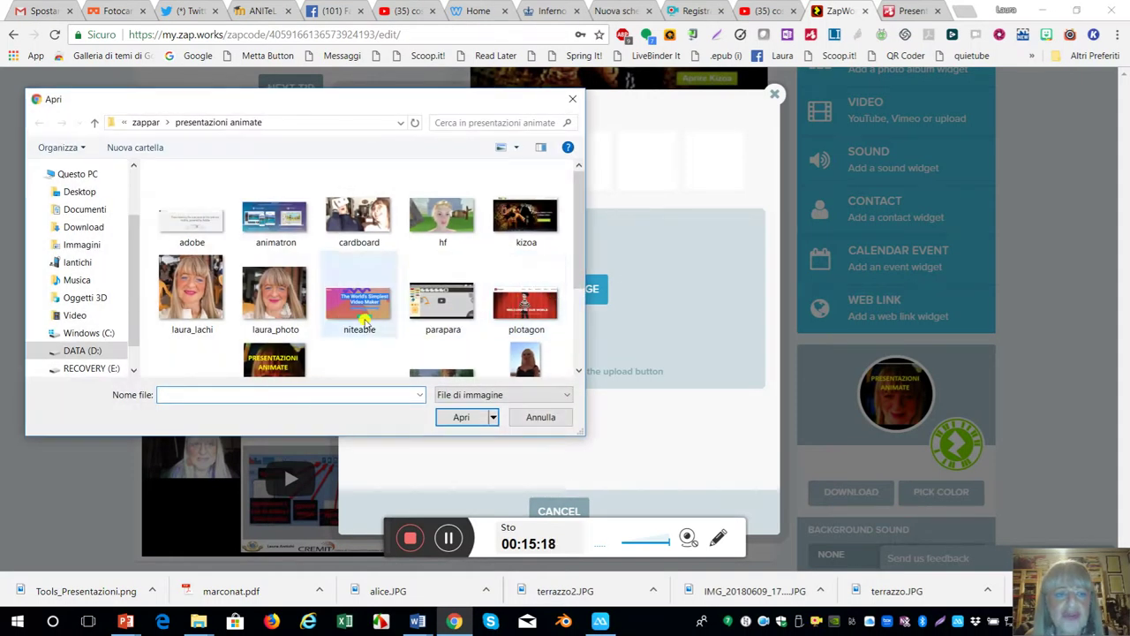
left_click(275, 302)
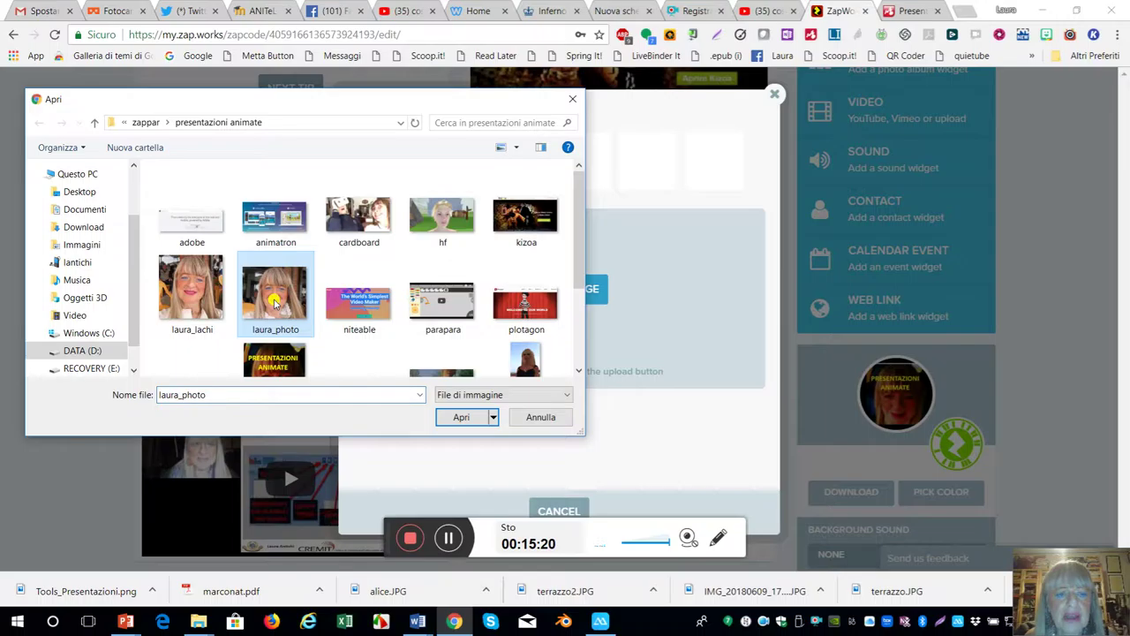
left_click(473, 419)
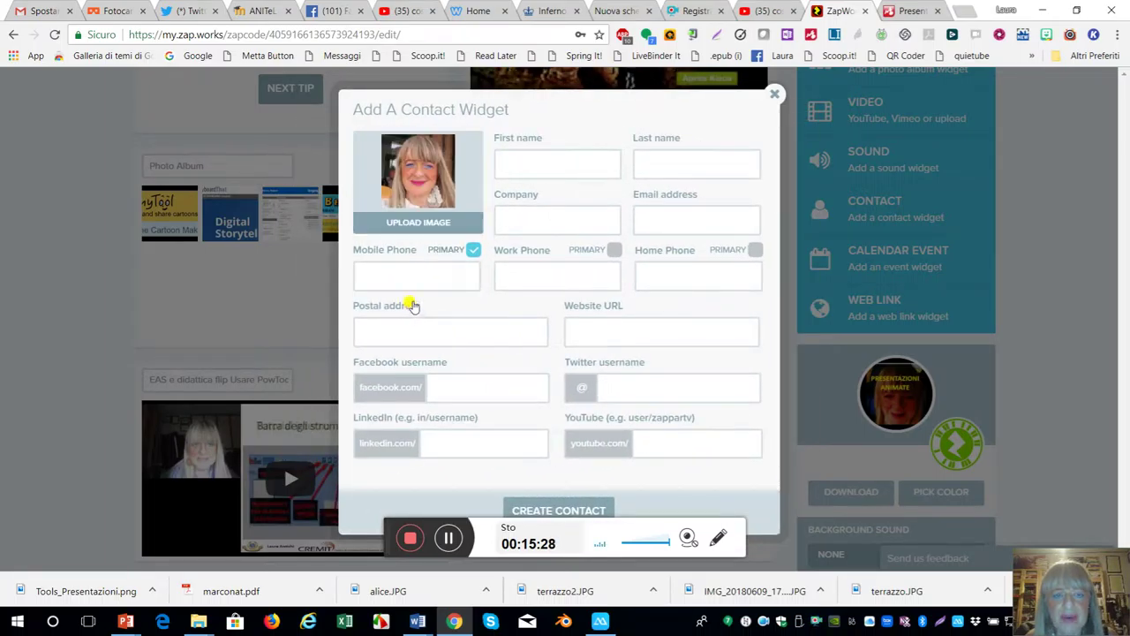
- Enter the contact's first name, last name, company 'E' and e-mail address
left_click(548, 160)
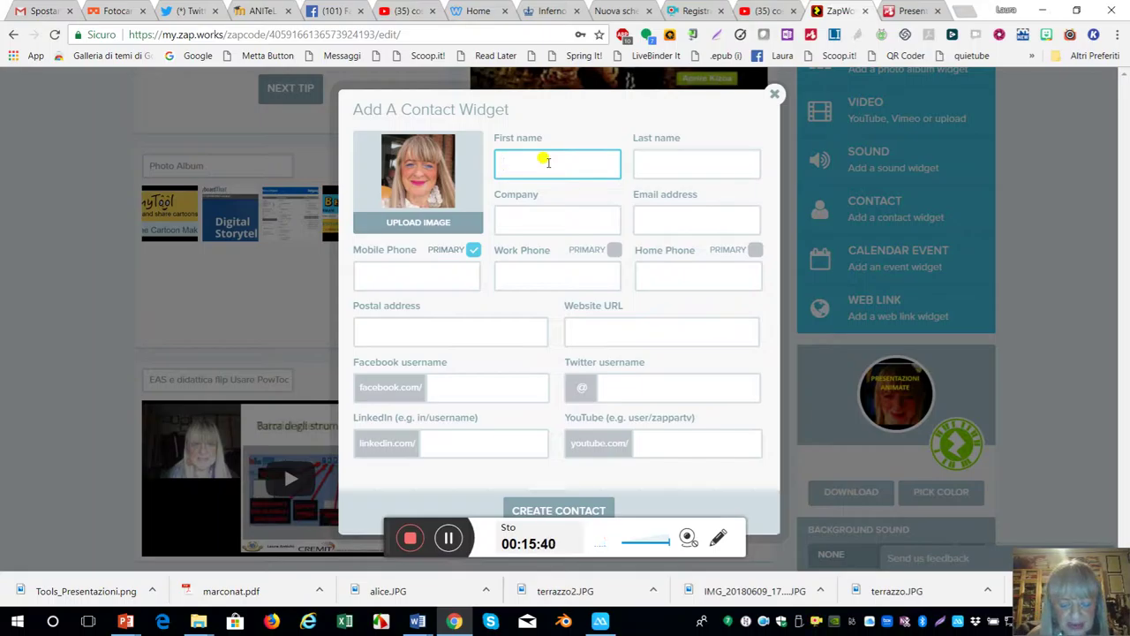
type("AU")
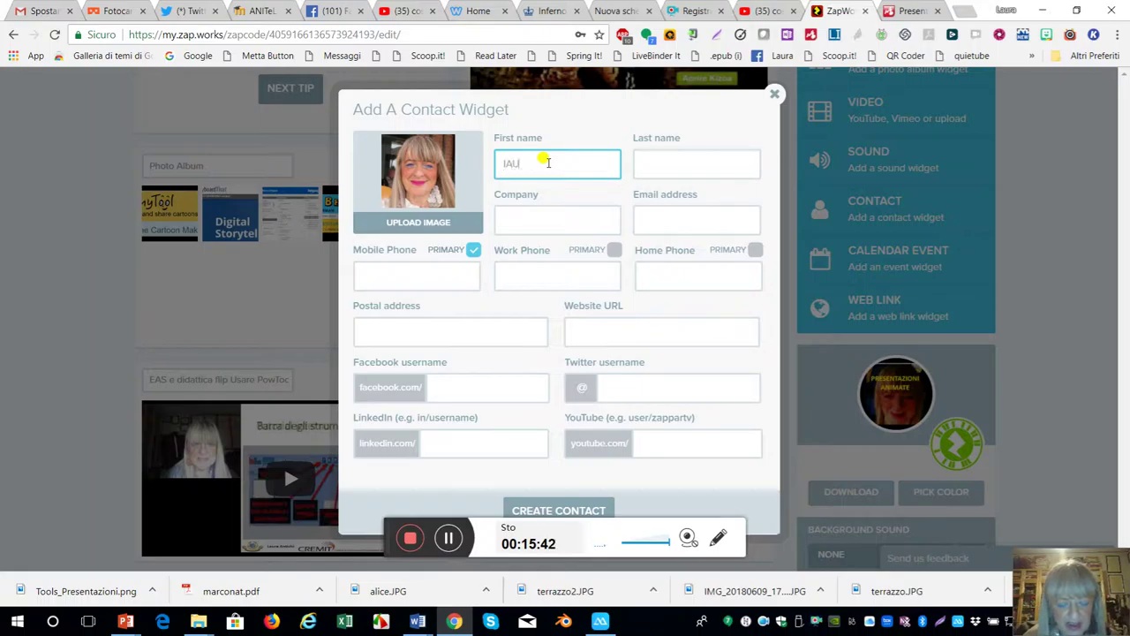
type("RA")
left_click_drag(536, 168, 487, 174)
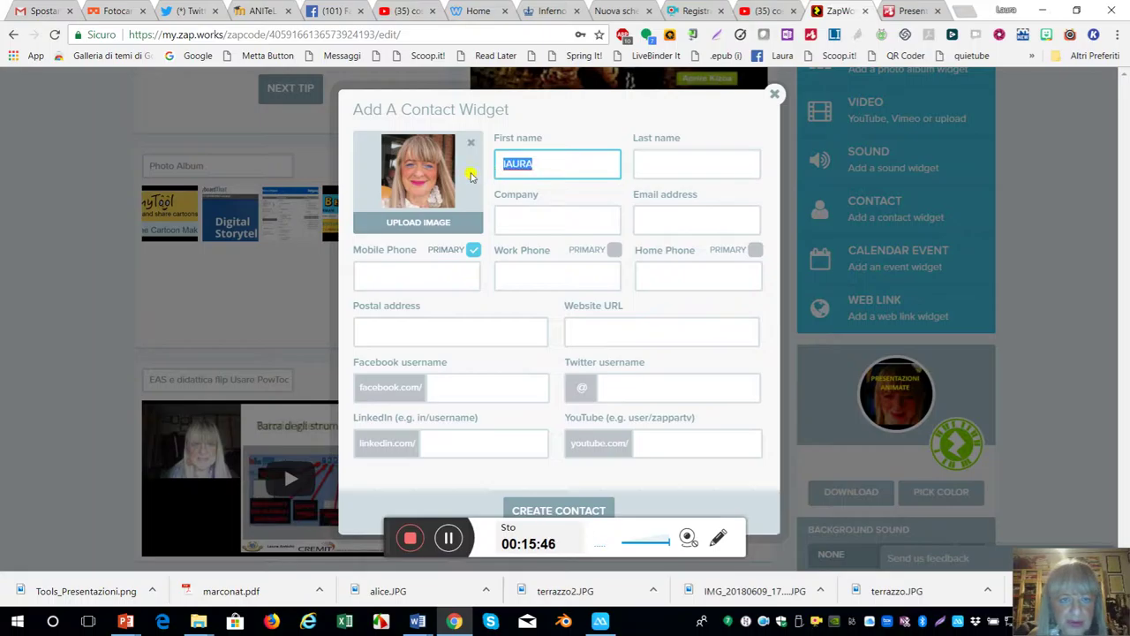
key("BackSpace")
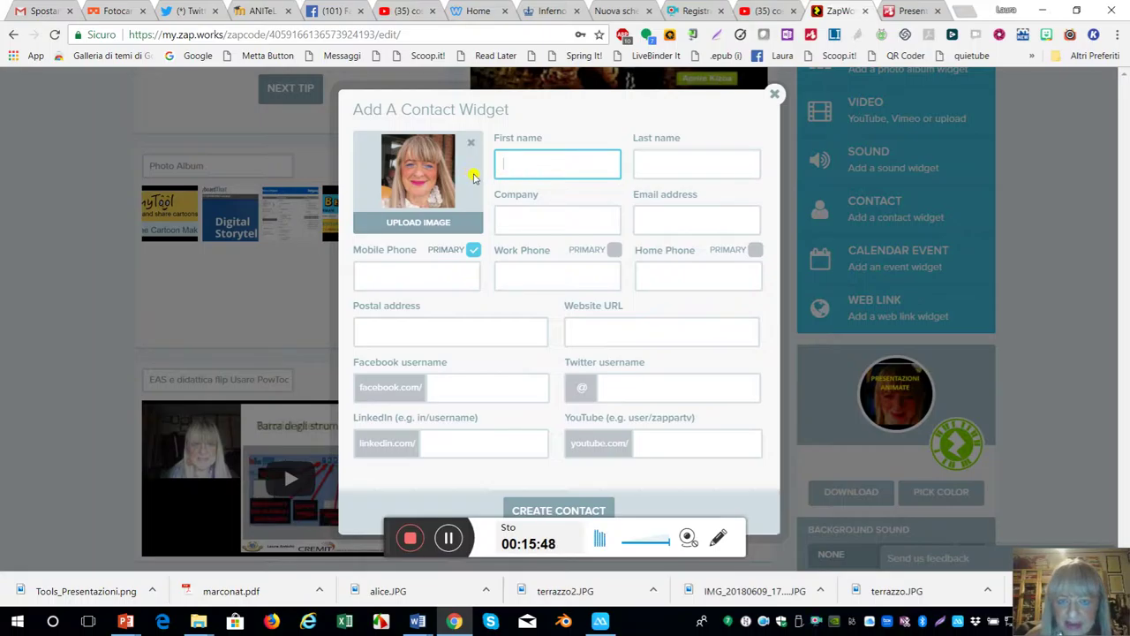
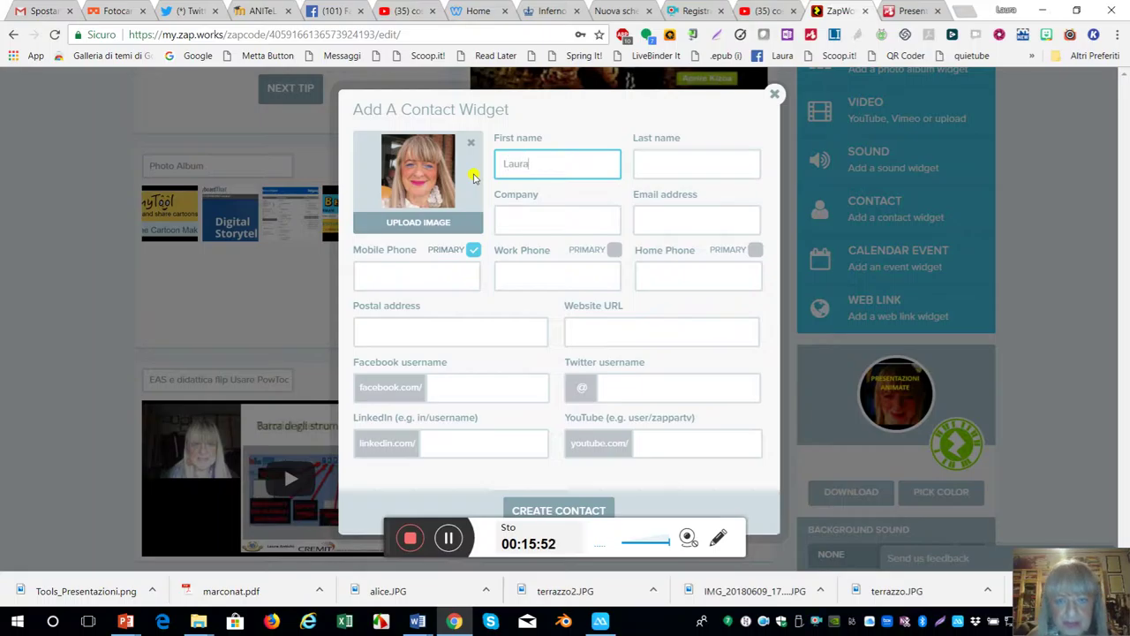
left_click(661, 163)
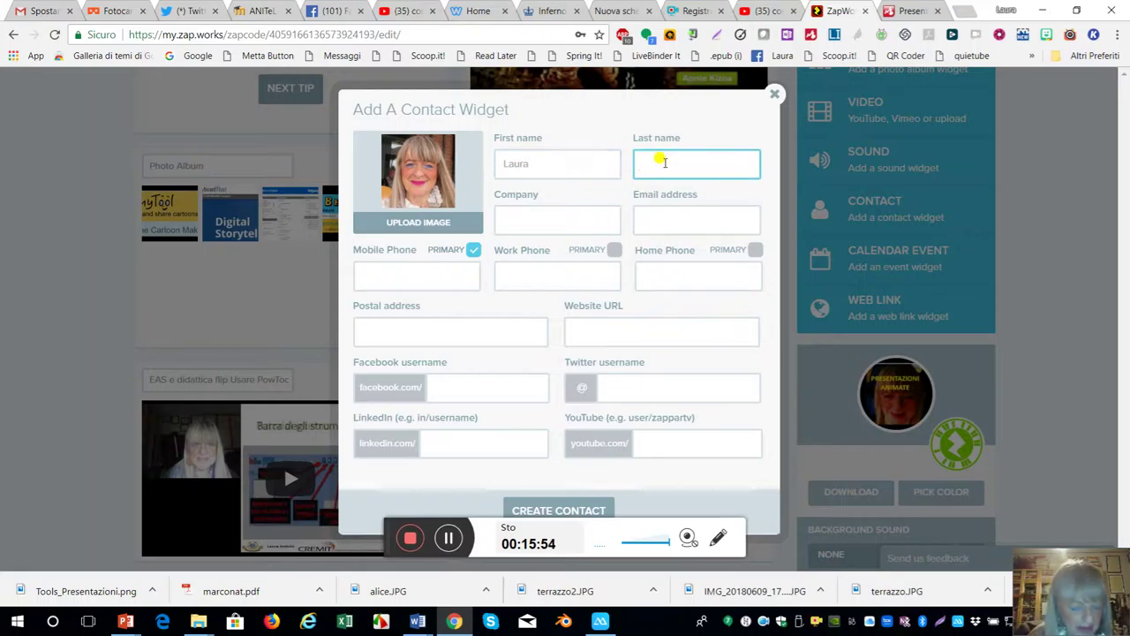
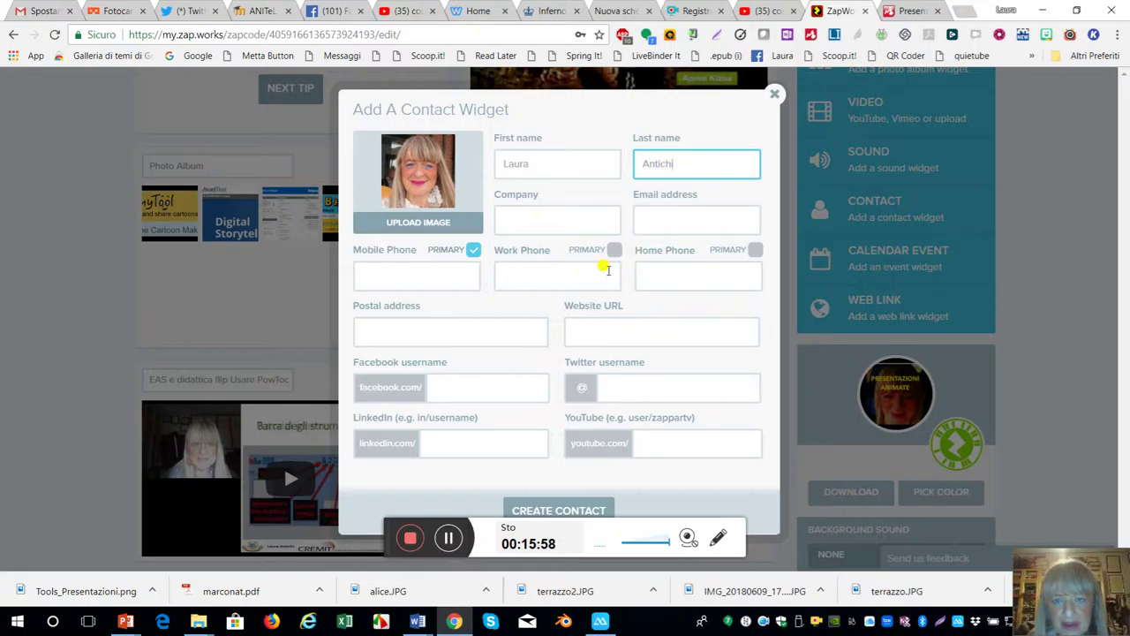
left_click(562, 213)
type("EDU")
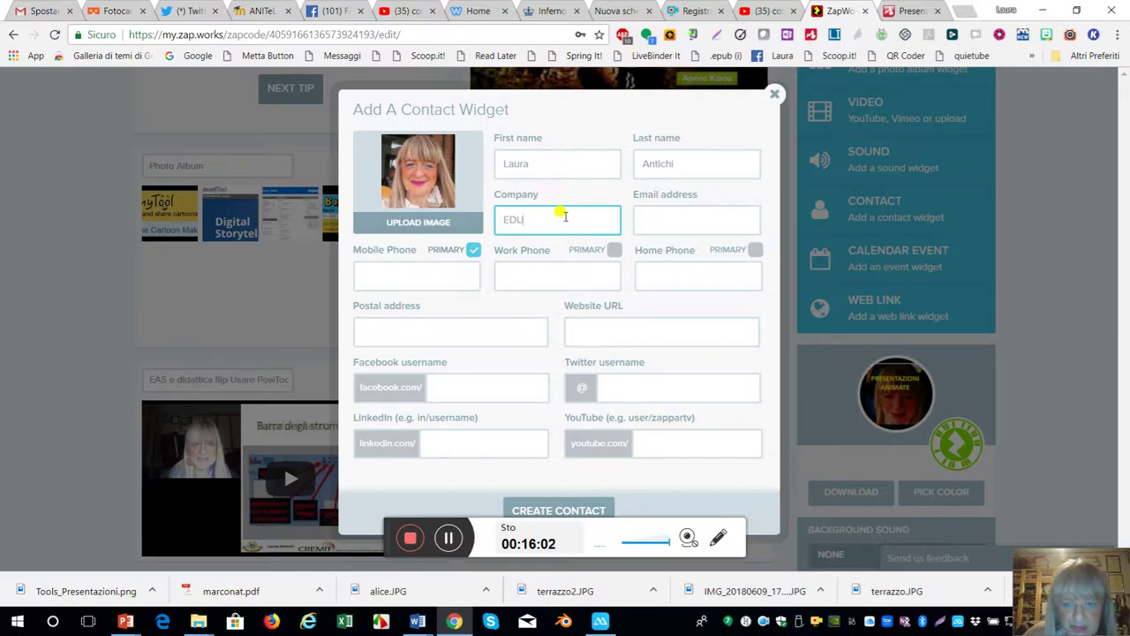
left_click(693, 226)
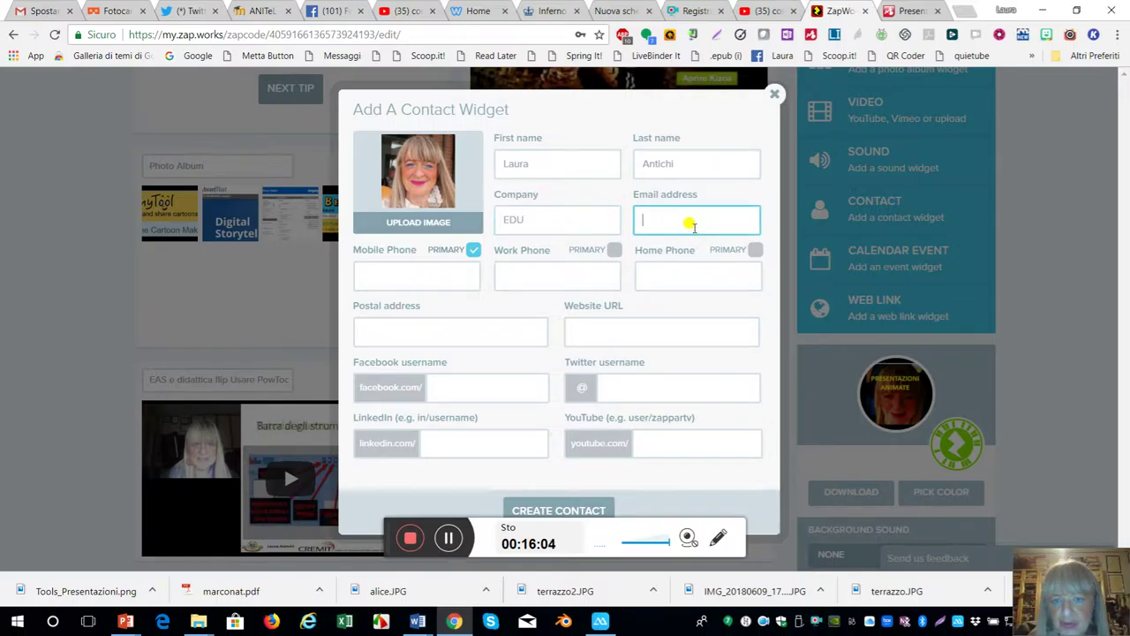
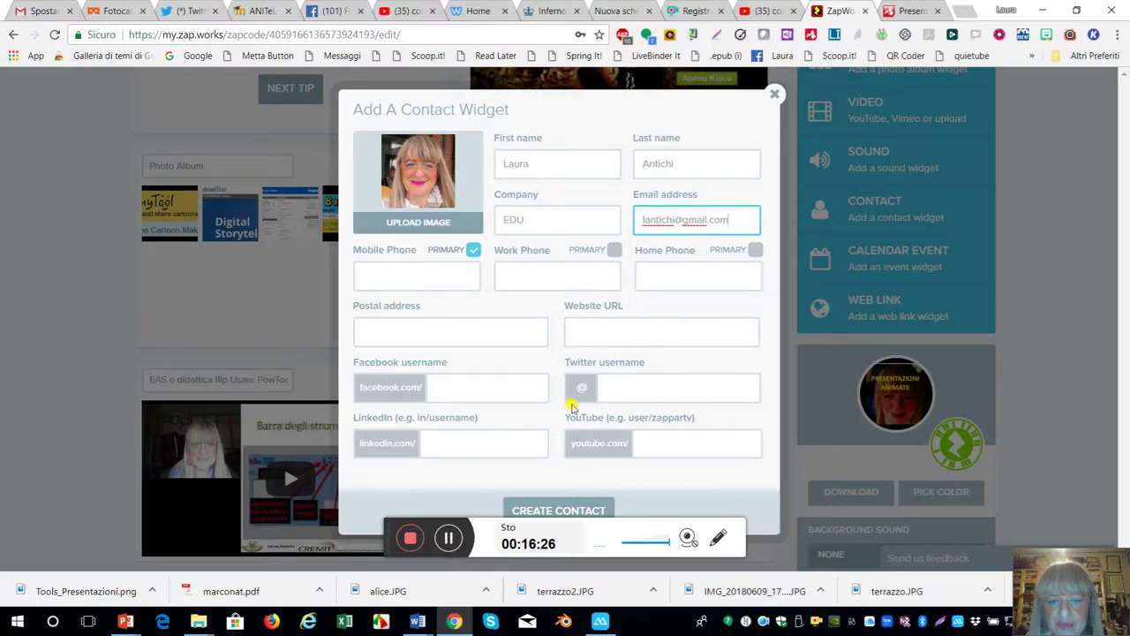
- Fill in the Twitter, Facebook, LinkedIn and YouTube usernames and create the contact widget
left_click(606, 388)
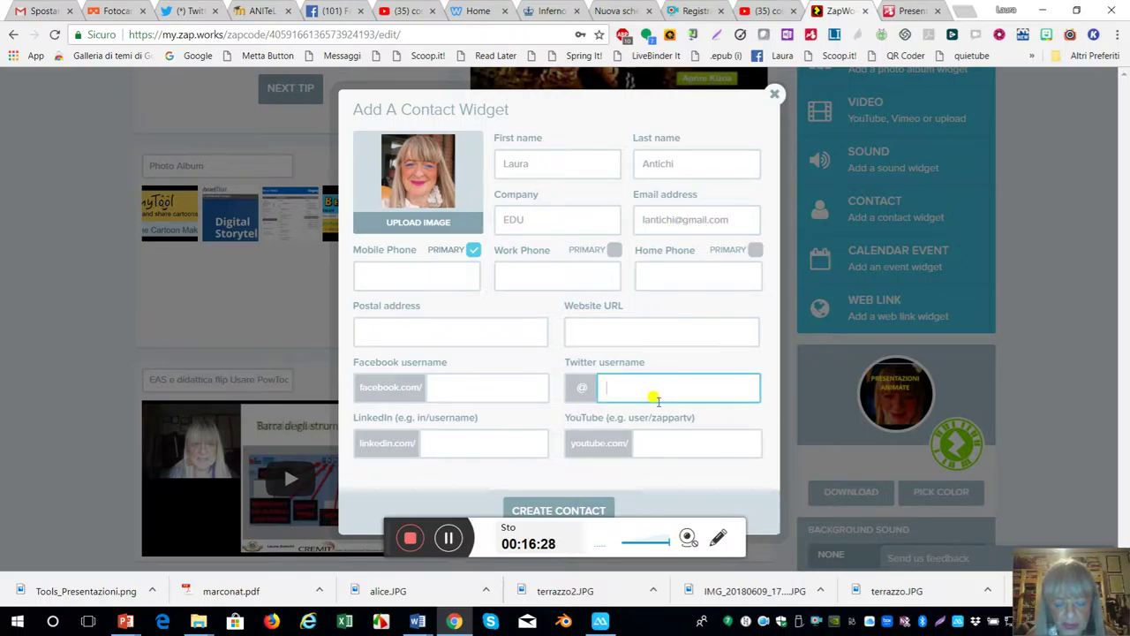
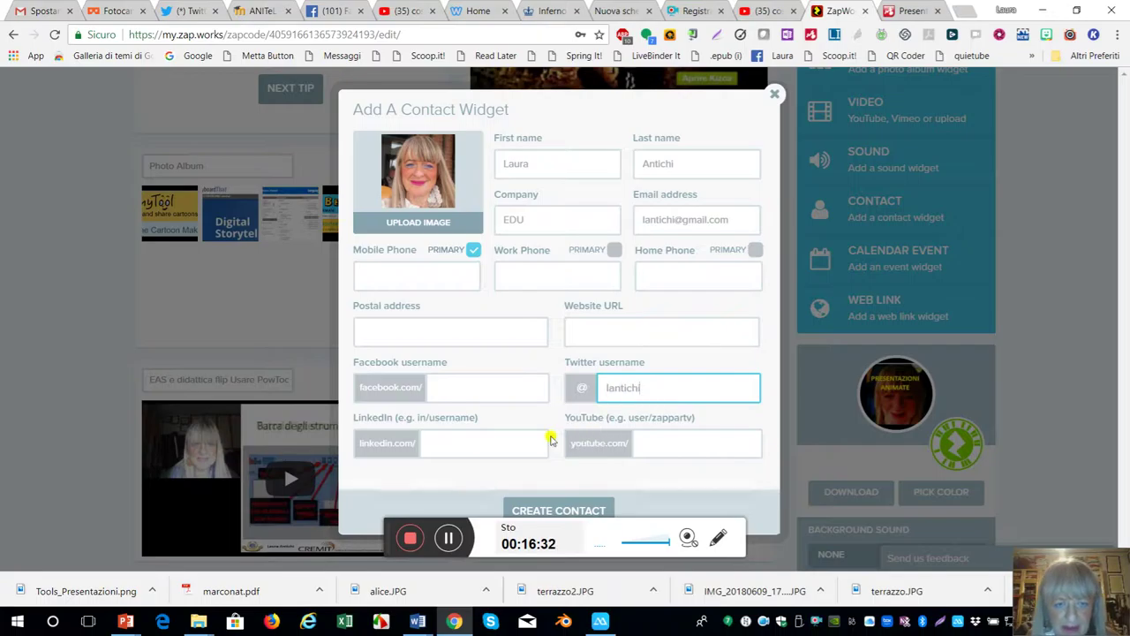
left_click(457, 382)
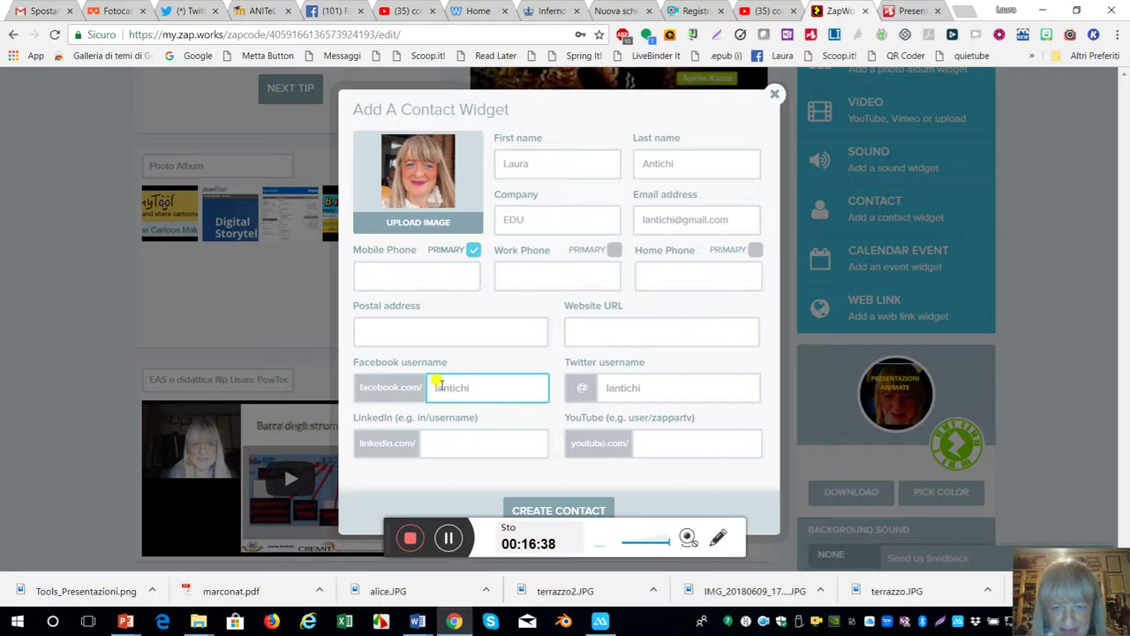
left_click(446, 443)
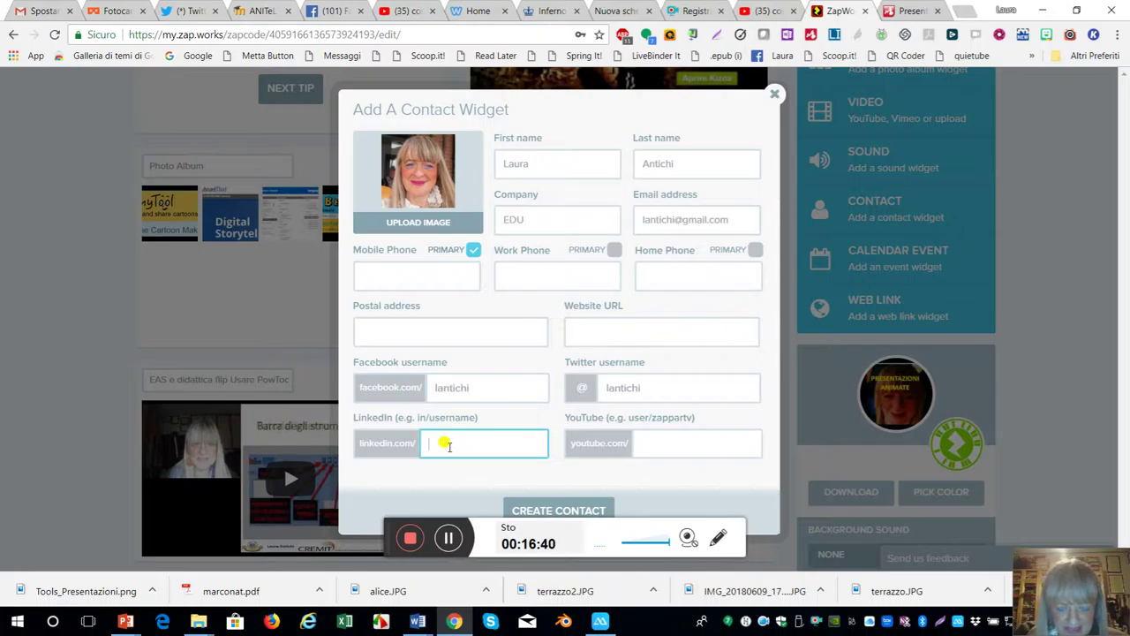
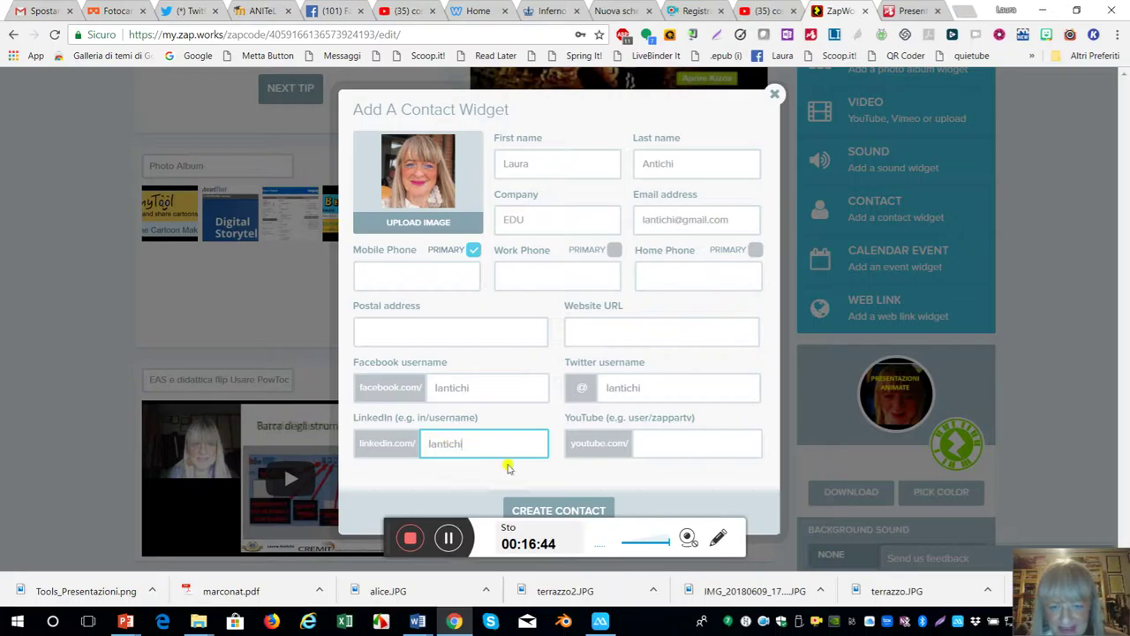
left_click(663, 444)
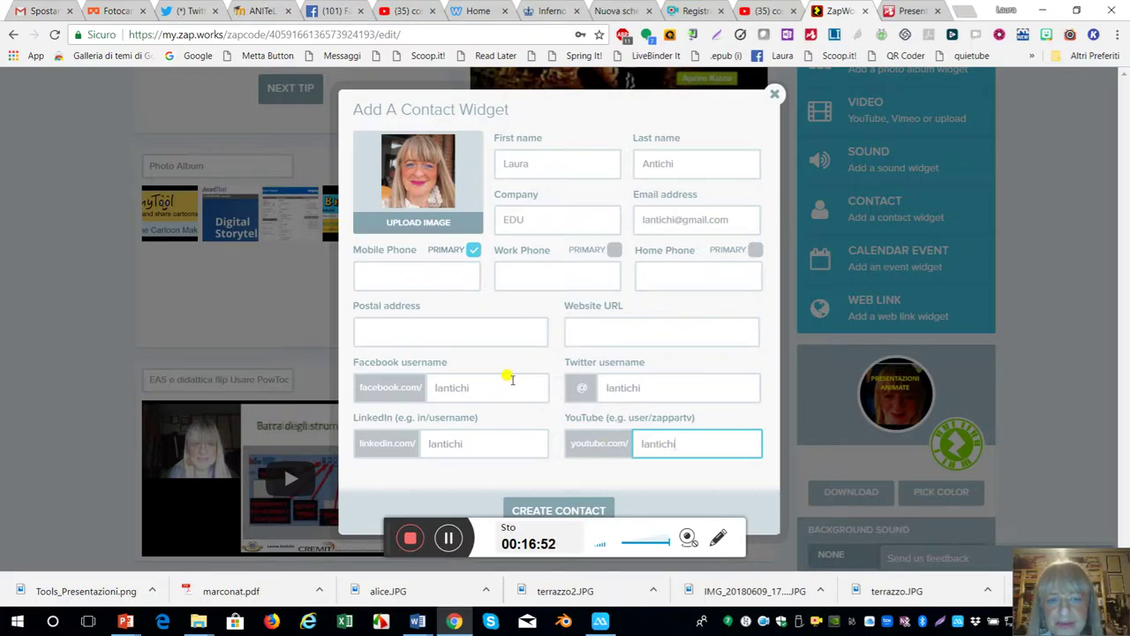
left_click(579, 509)
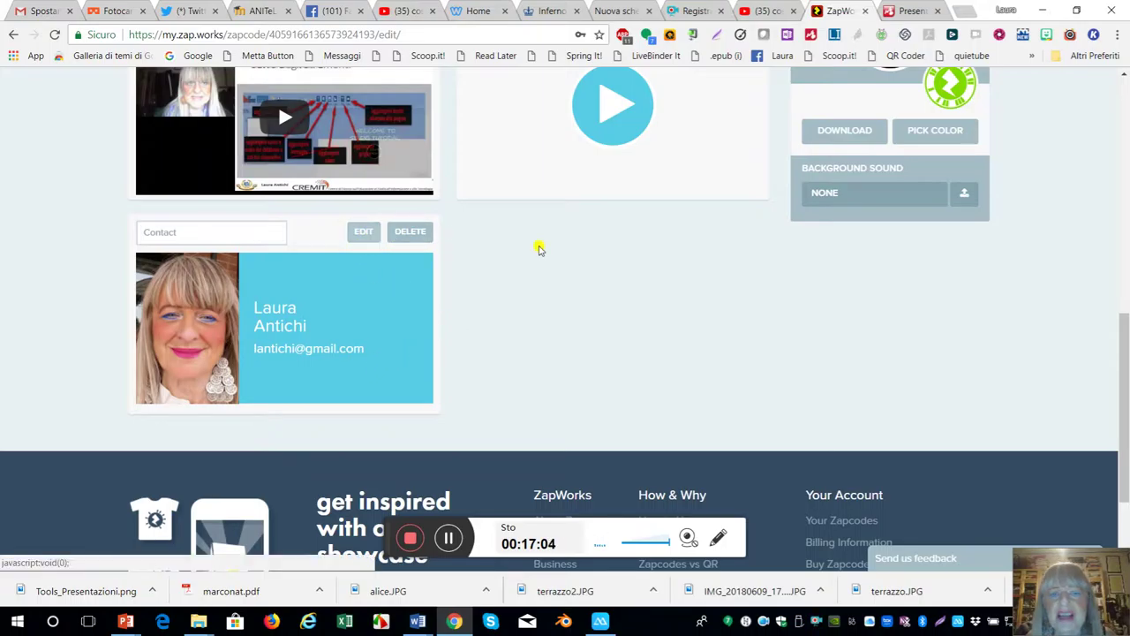
- Start a calendar event named 'webinar' with the anymeeting link pasted as the RSVP
scroll(658, 284, "up", 3)
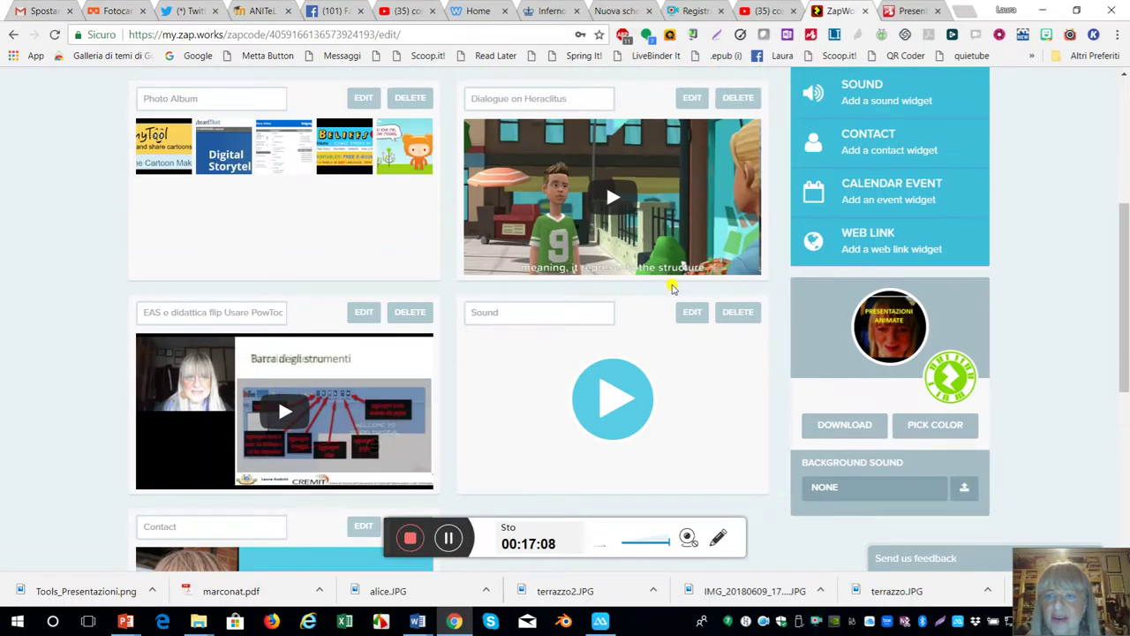
left_click(837, 196)
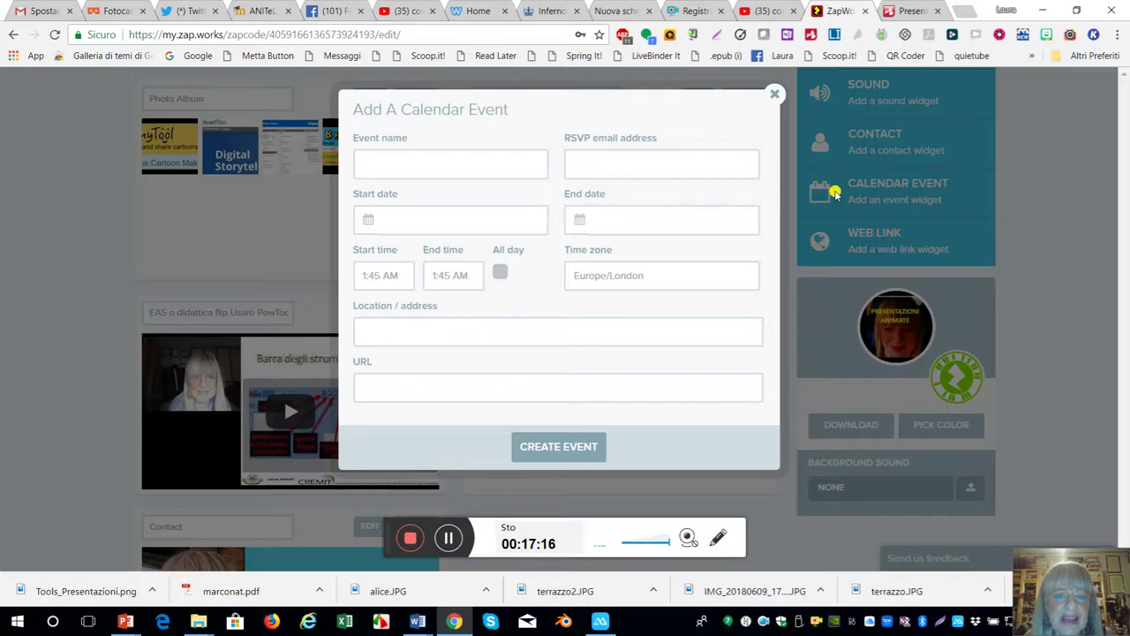
left_click(399, 165)
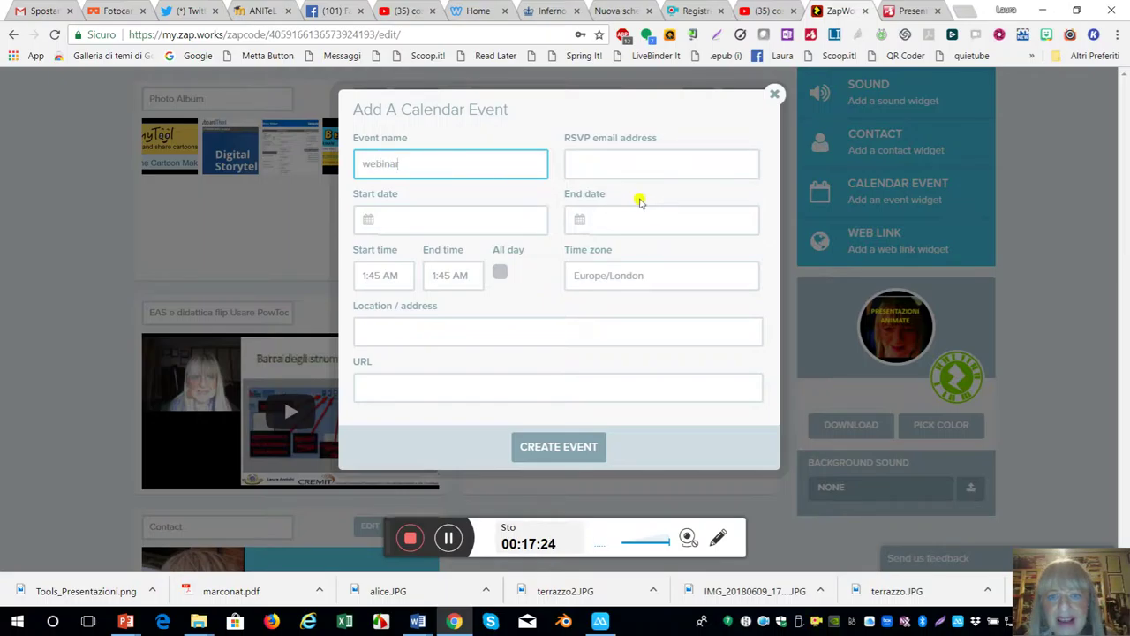
left_click(587, 166)
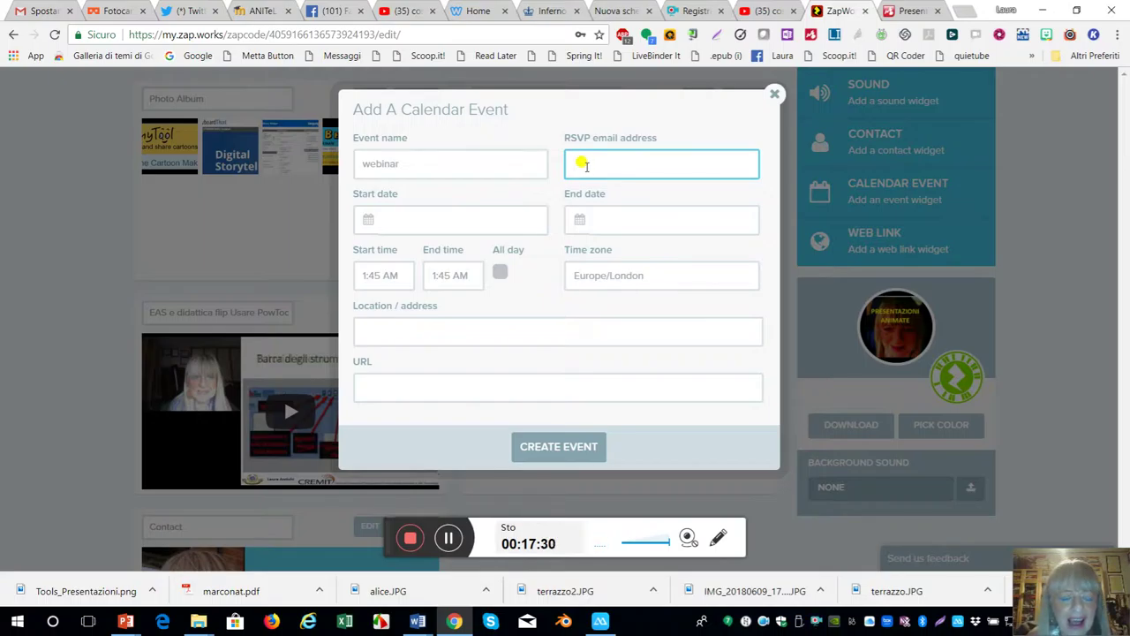
left_click(448, 539)
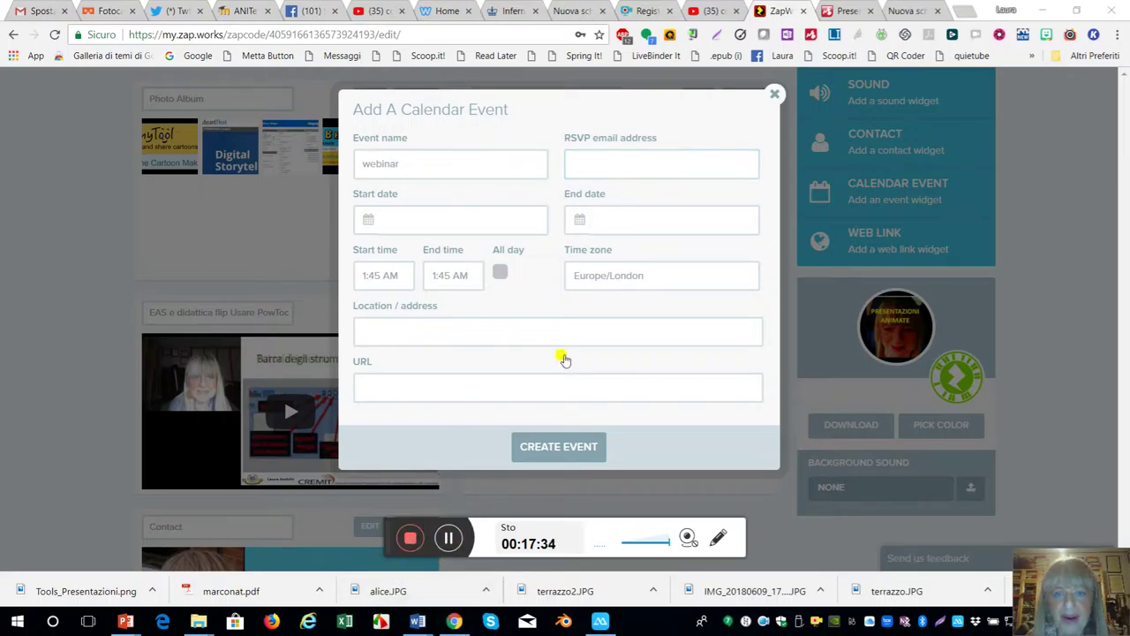
left_click(589, 162)
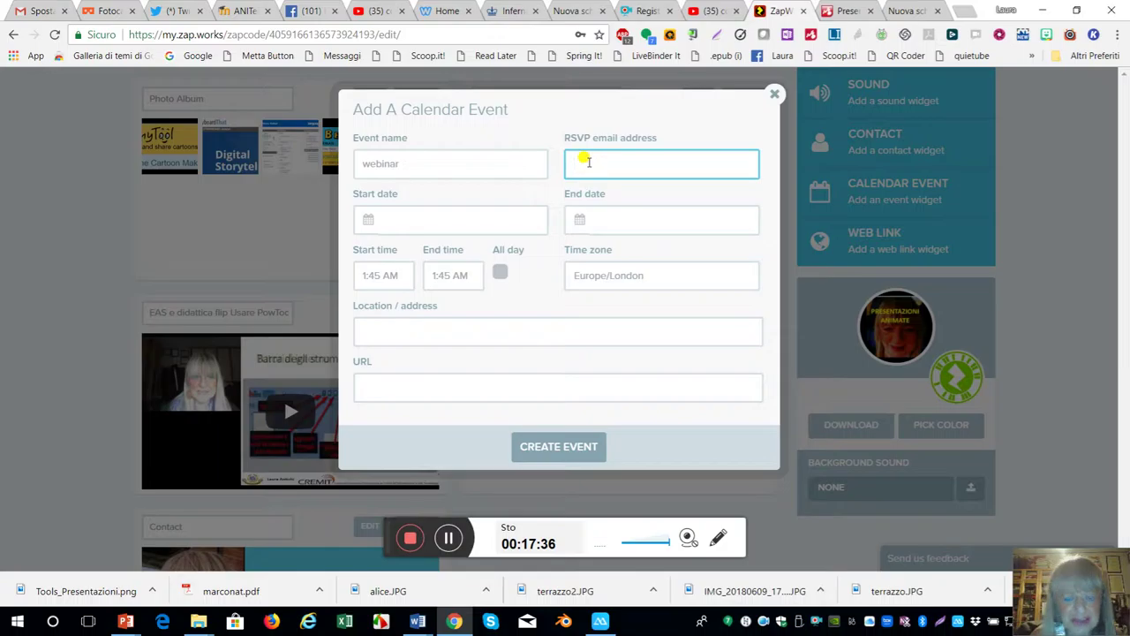
key("ctrl+v")
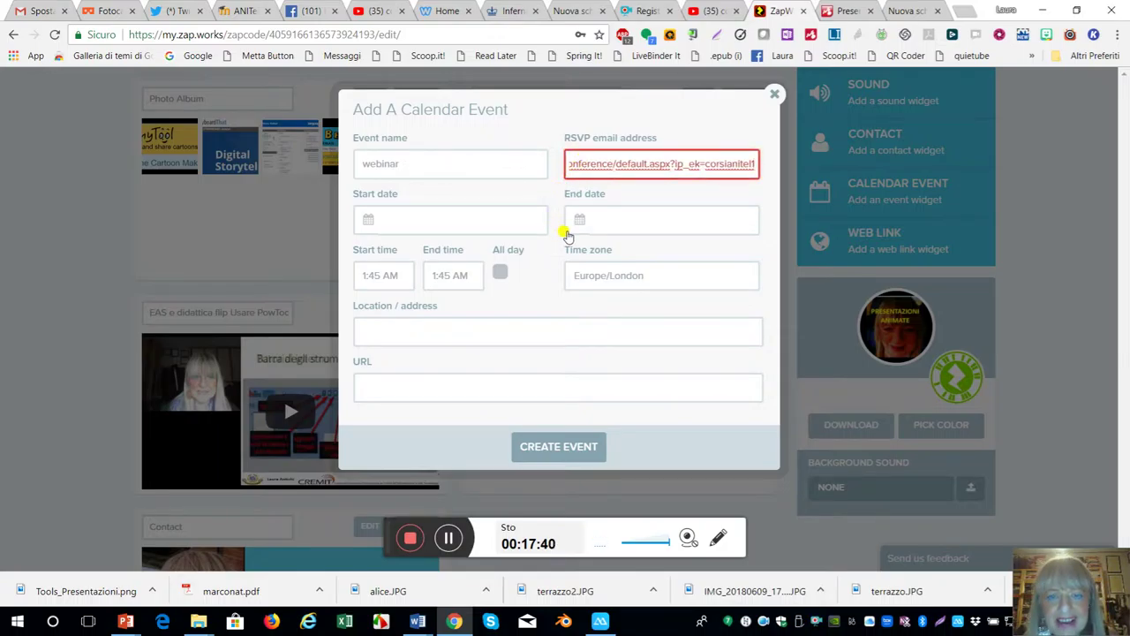
left_click(656, 184)
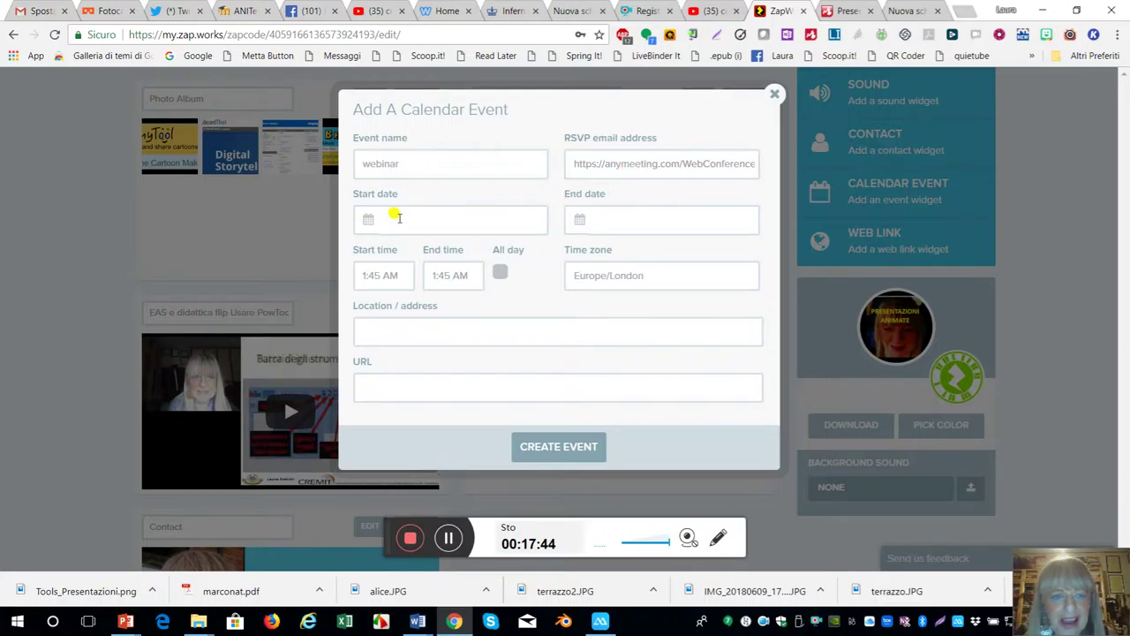
- Set the event start date to 30 June 2018 and make it all day
left_click(367, 225)
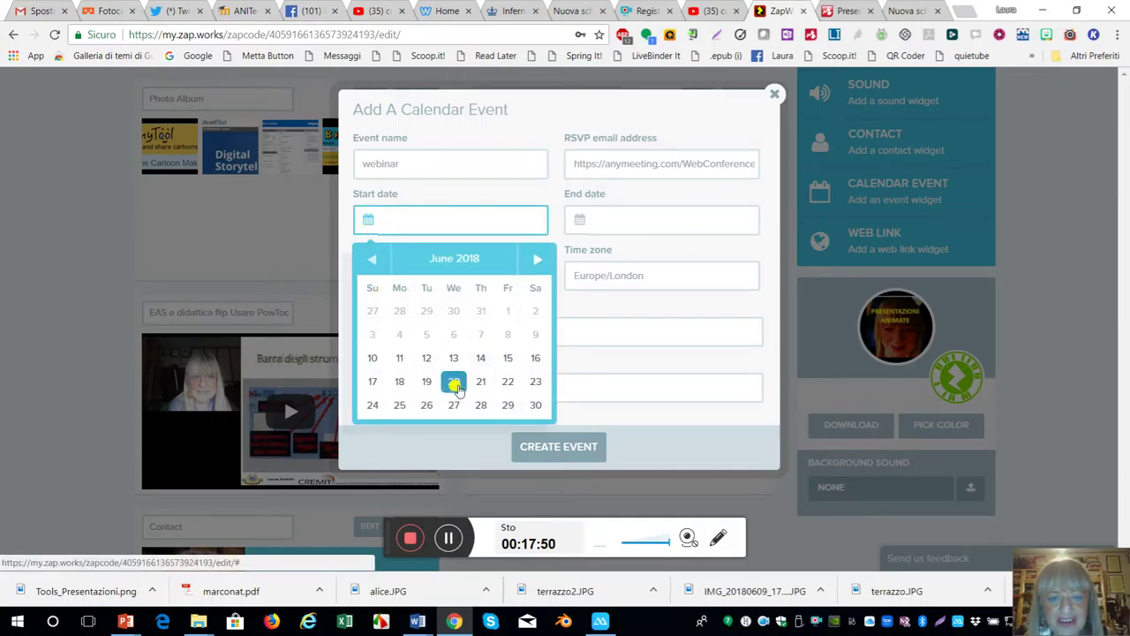
left_click(532, 407)
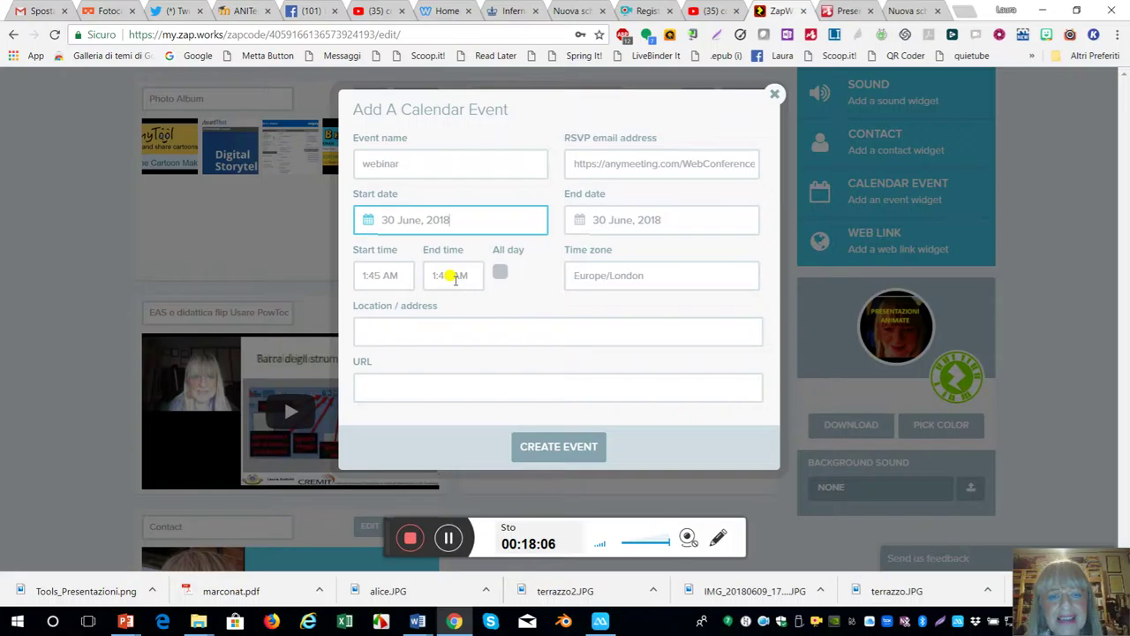
left_click(448, 274)
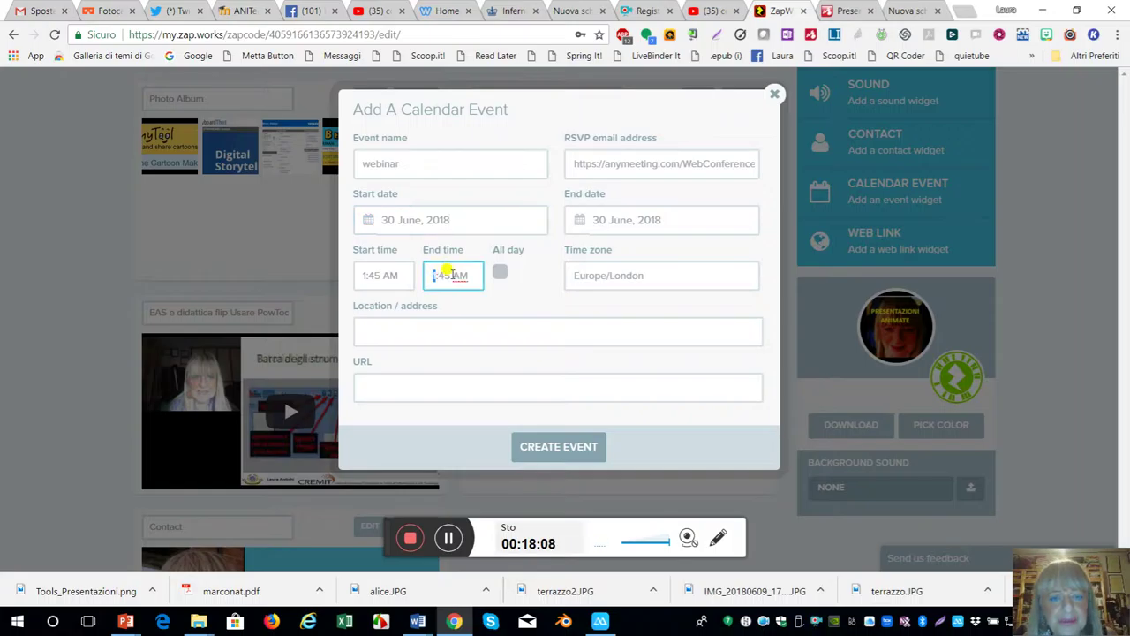
double_click(459, 277)
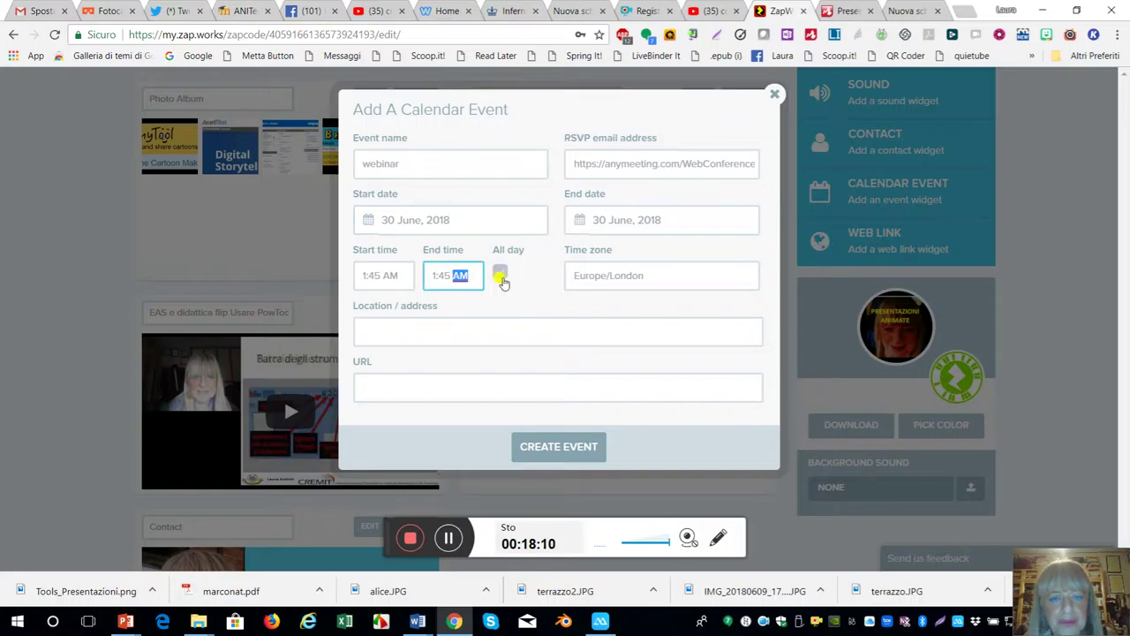
left_click(500, 275)
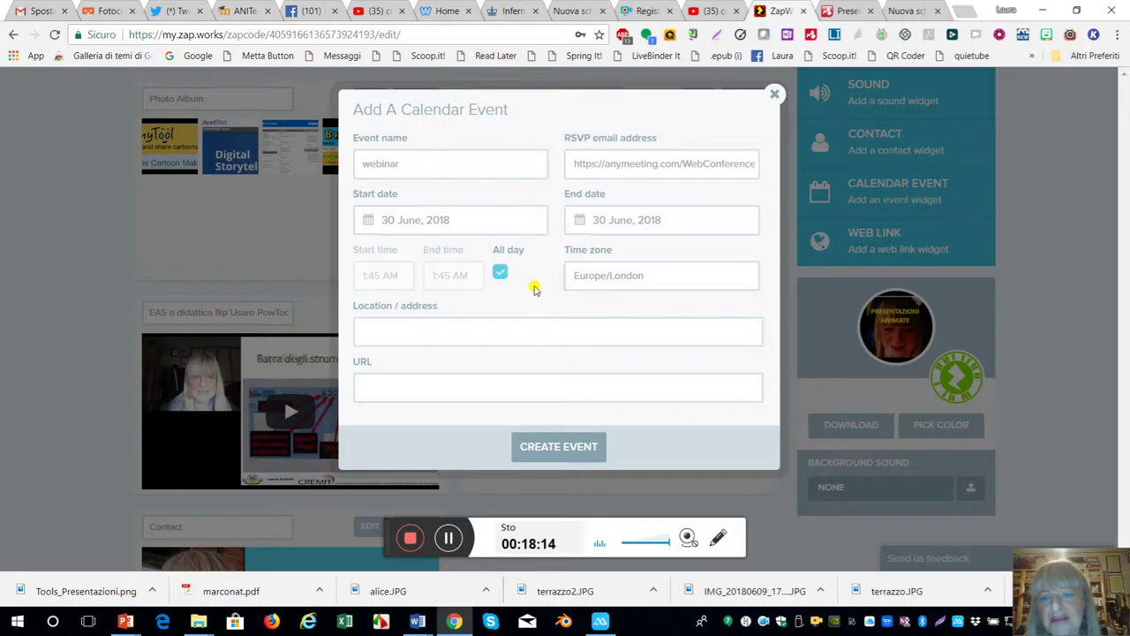
left_click(633, 279)
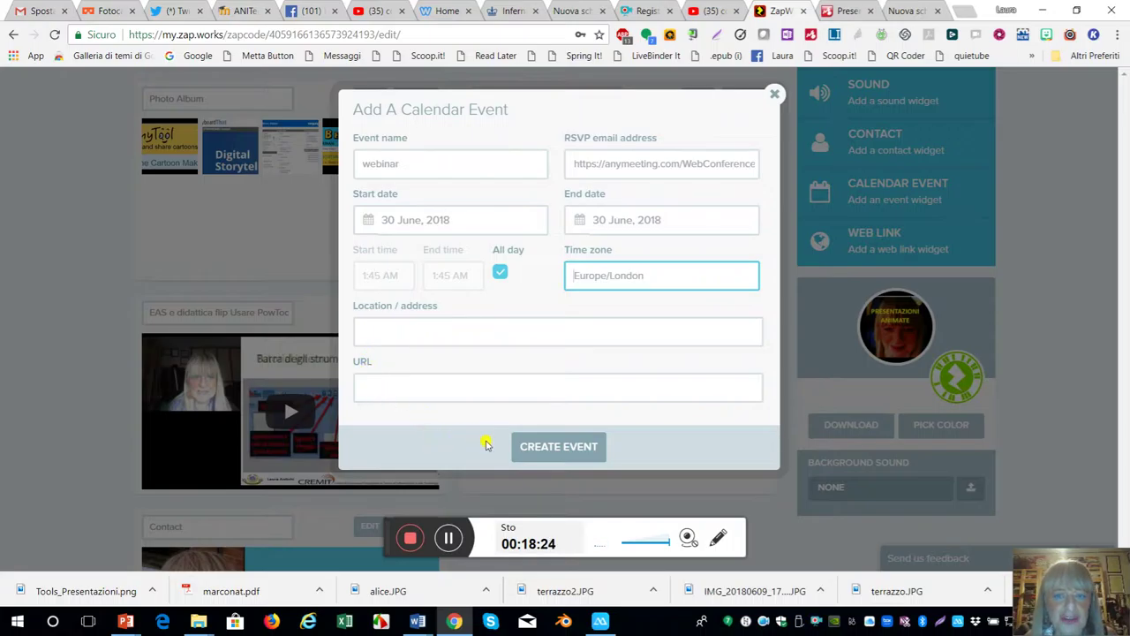
- Clear the rejected RSVP link and create the all-day 'webinar' event for 30 June 2018
left_click(570, 449)
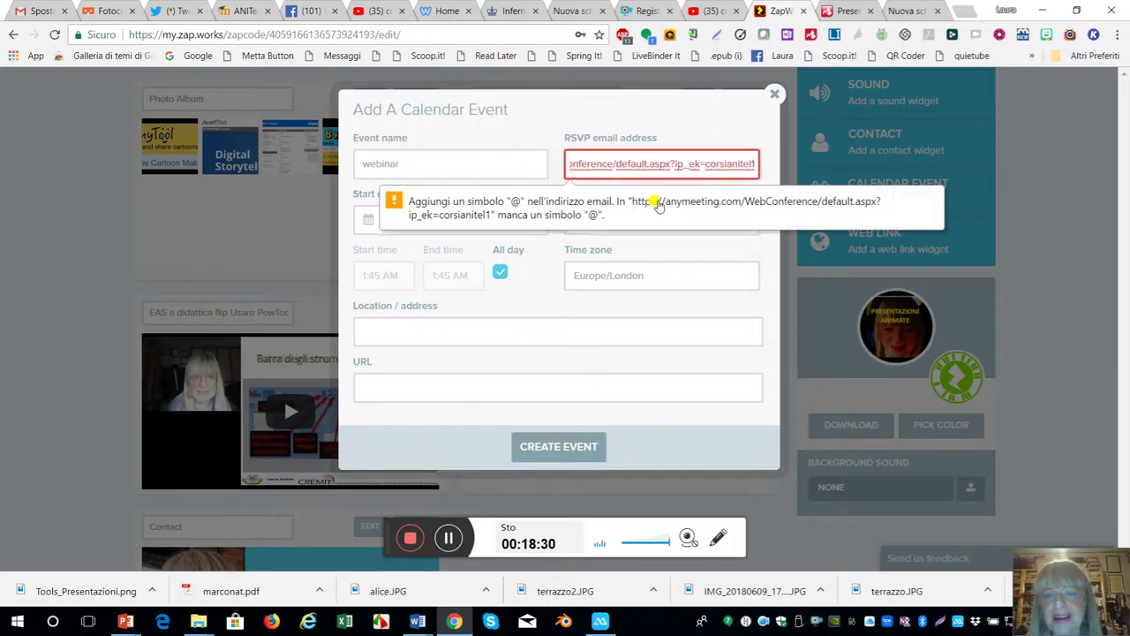
left_click(629, 207)
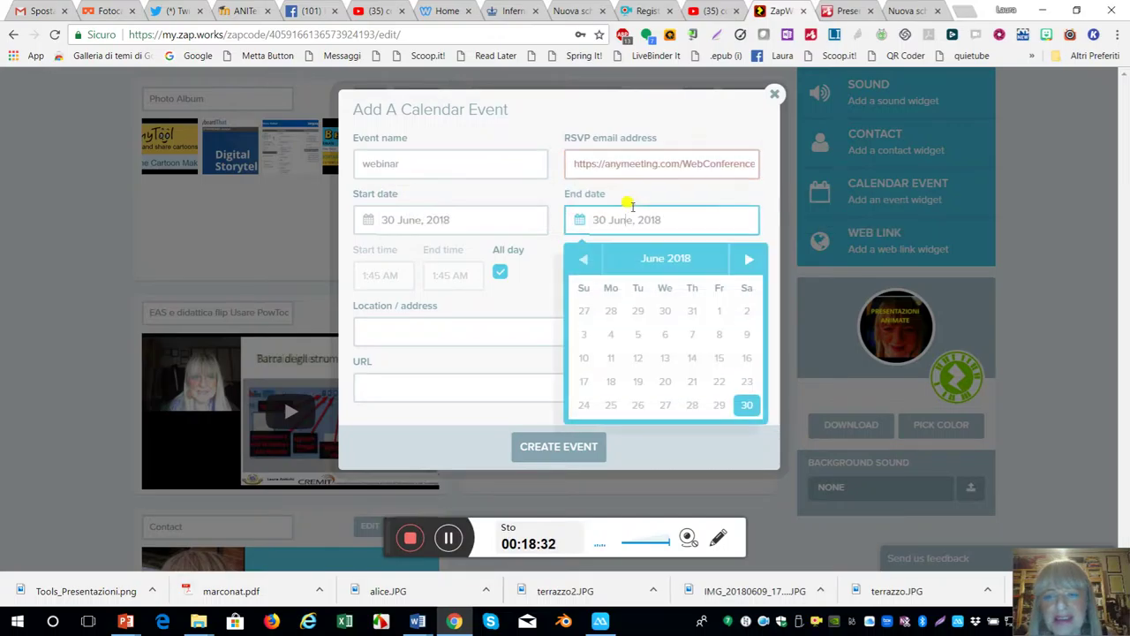
left_click(685, 165)
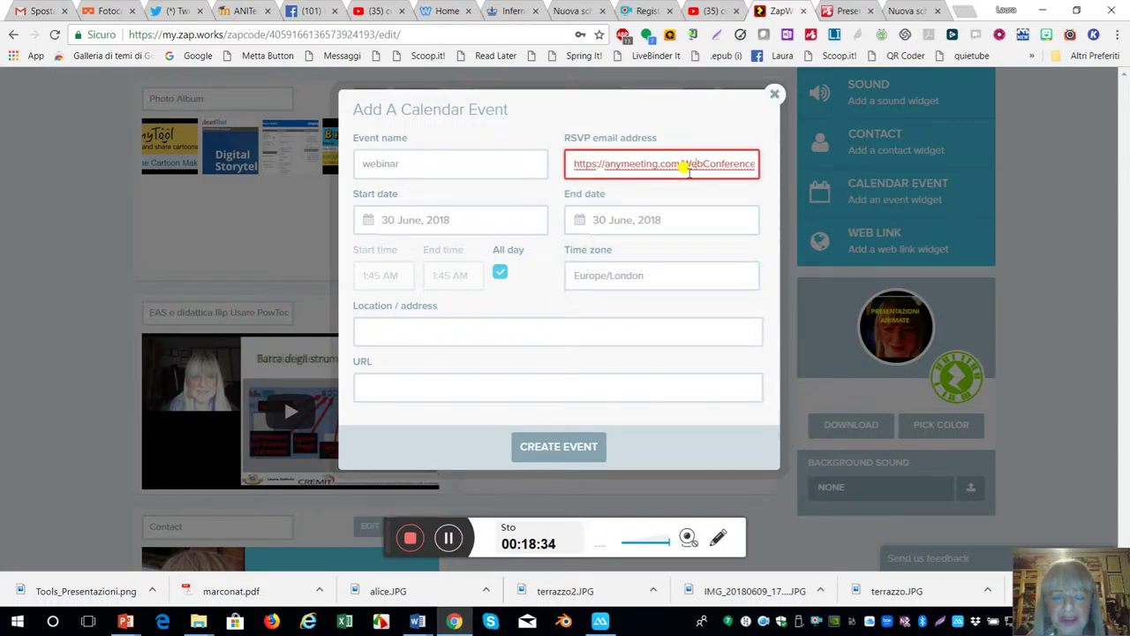
key("Right")
key("Right")
key("Right")
key("Right")
key("Right")
key("Right")
key("Right")
key("Right")
key("Right")
key("Right")
key("Right")
key("Right")
key("Right")
key("Right")
key("Right")
key("Right")
key("Right")
key("Right")
key("Right")
key("Right")
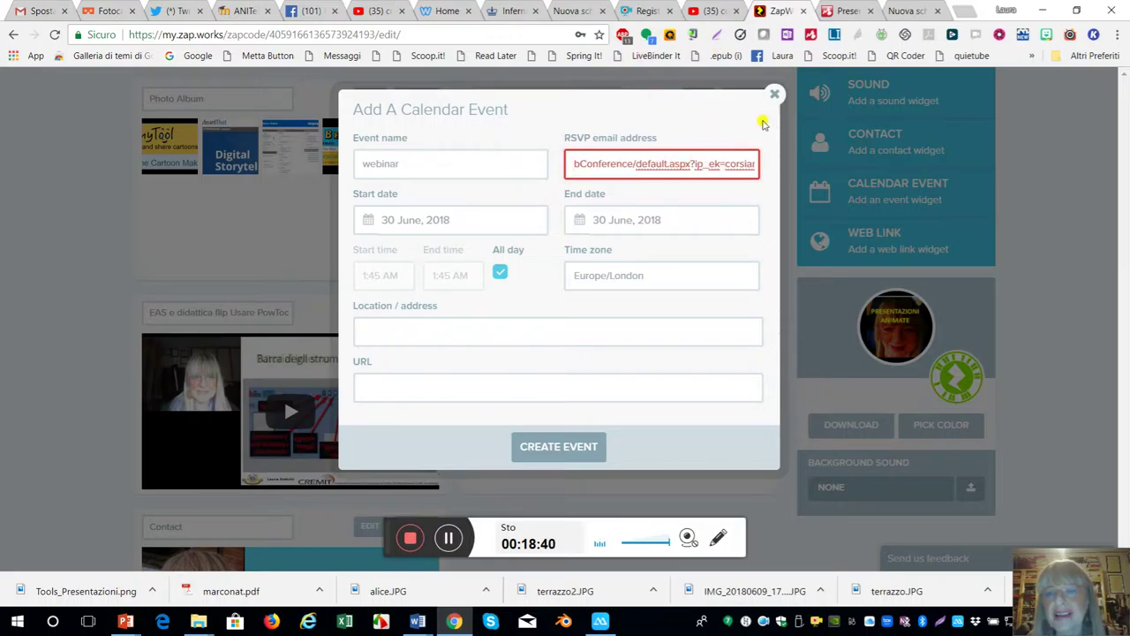
mouse_move(571, 164)
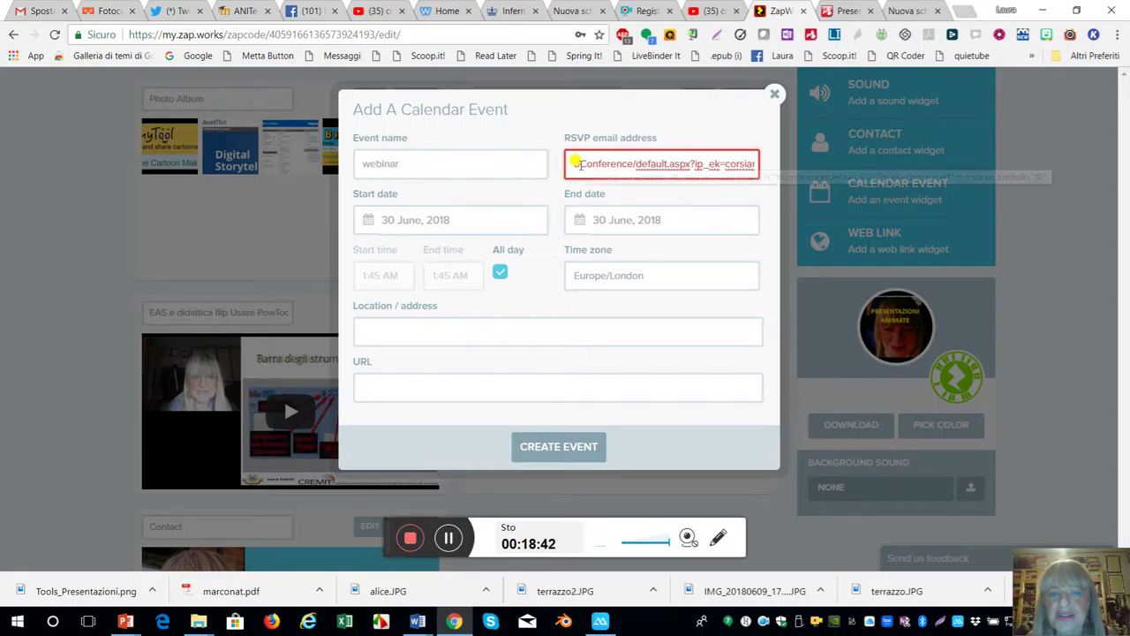
left_click_drag(572, 163, 759, 174)
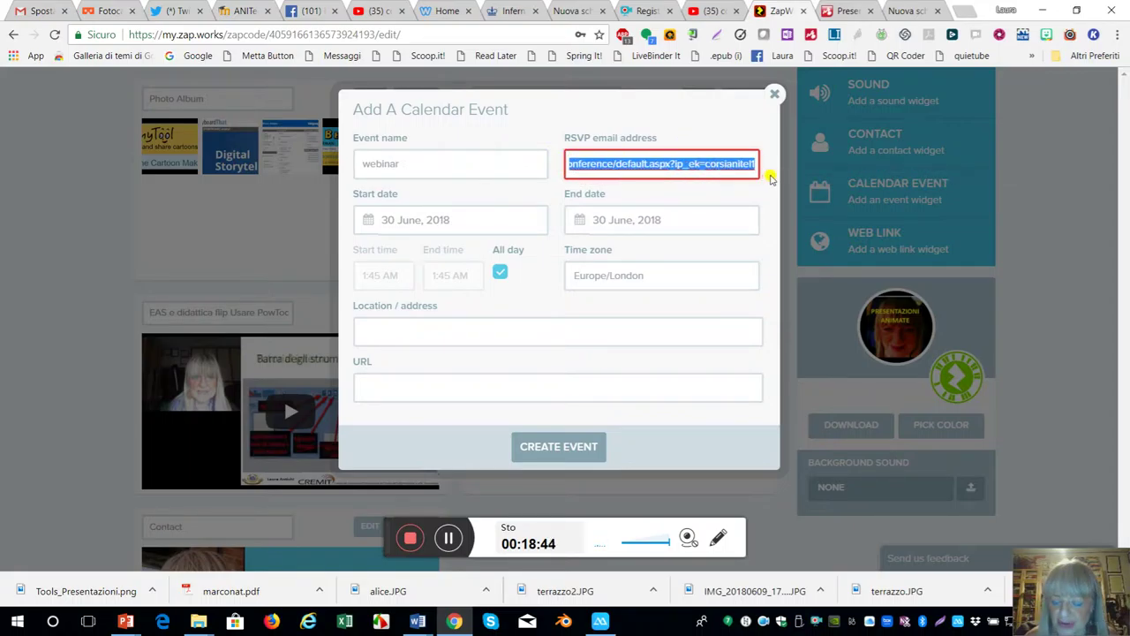
key("BackSpace")
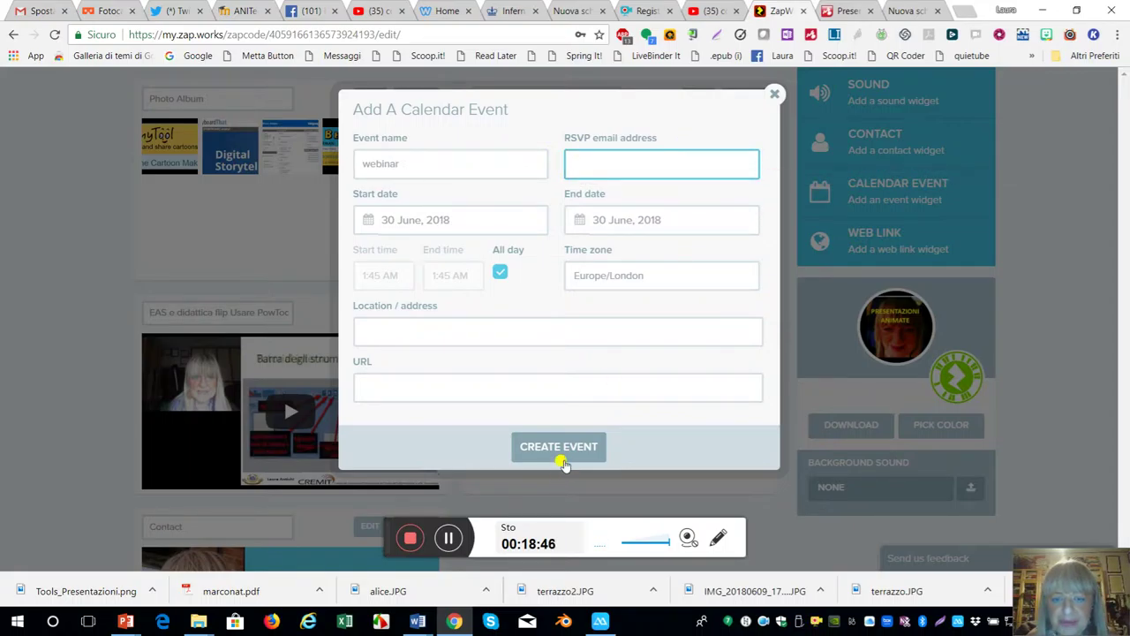
left_click(558, 446)
- Scroll through the widget list and open the empty Web Link widget form
scroll(720, 303, "down", 3)
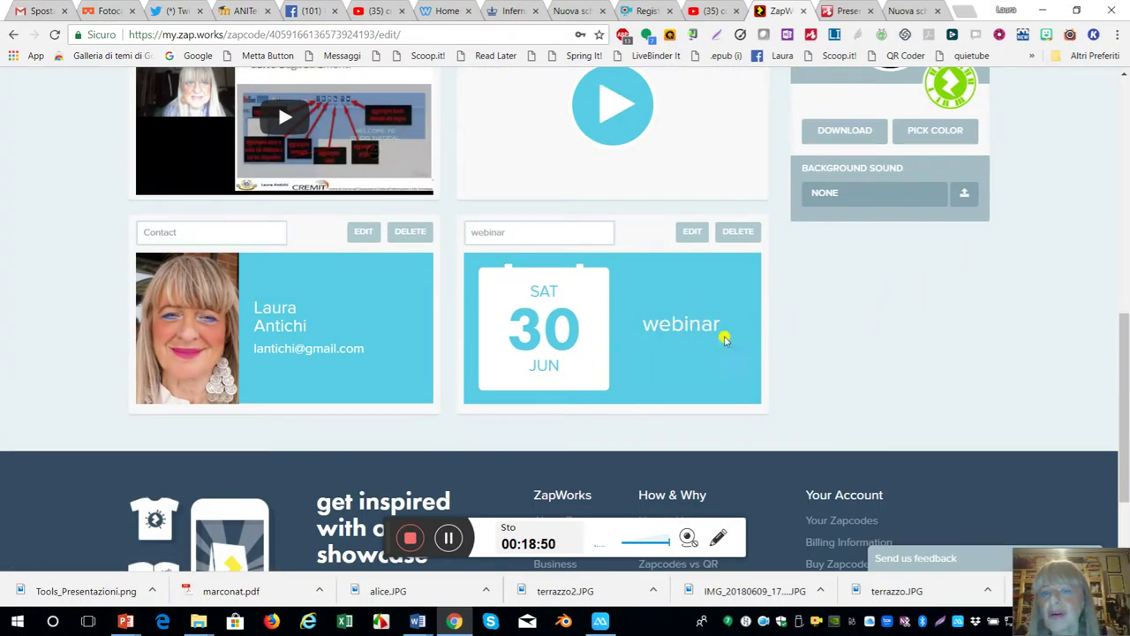
scroll(726, 327, "up", 3)
scroll(731, 353, "down", 1)
scroll(731, 353, "up", 1)
scroll(731, 354, "up", 4)
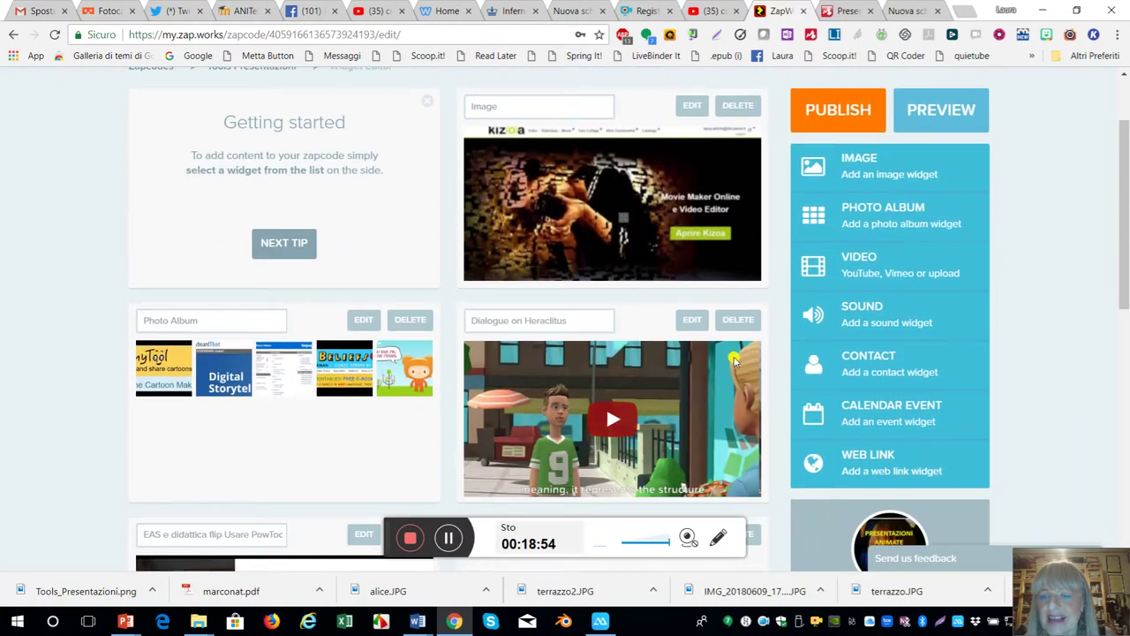
scroll(765, 378, "down", 1)
scroll(765, 378, "down", 1)
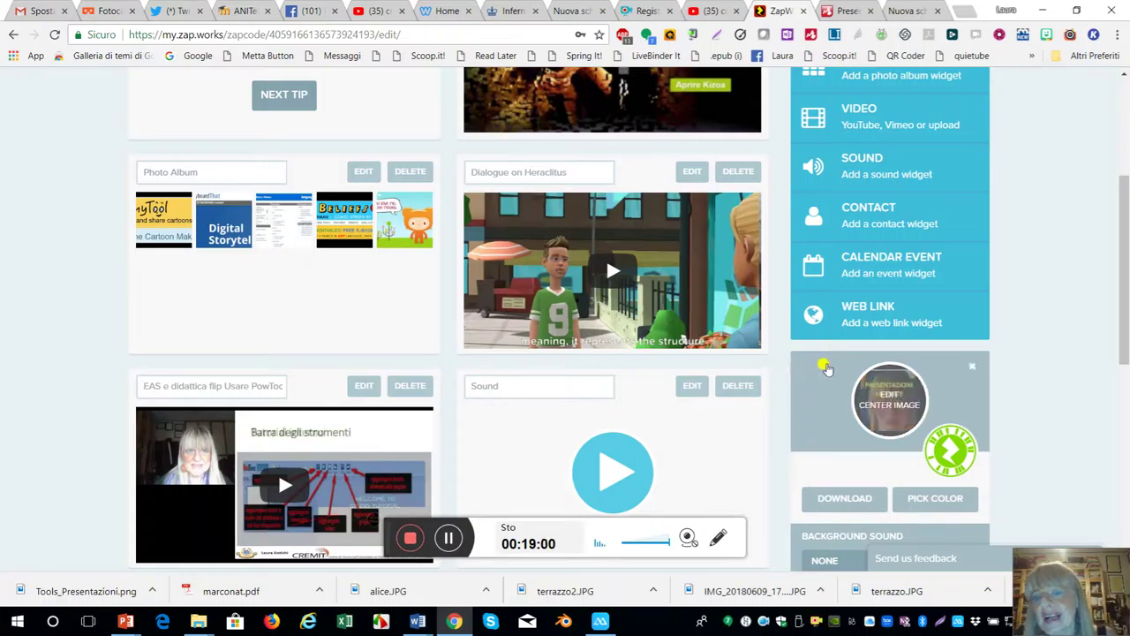
left_click(852, 323)
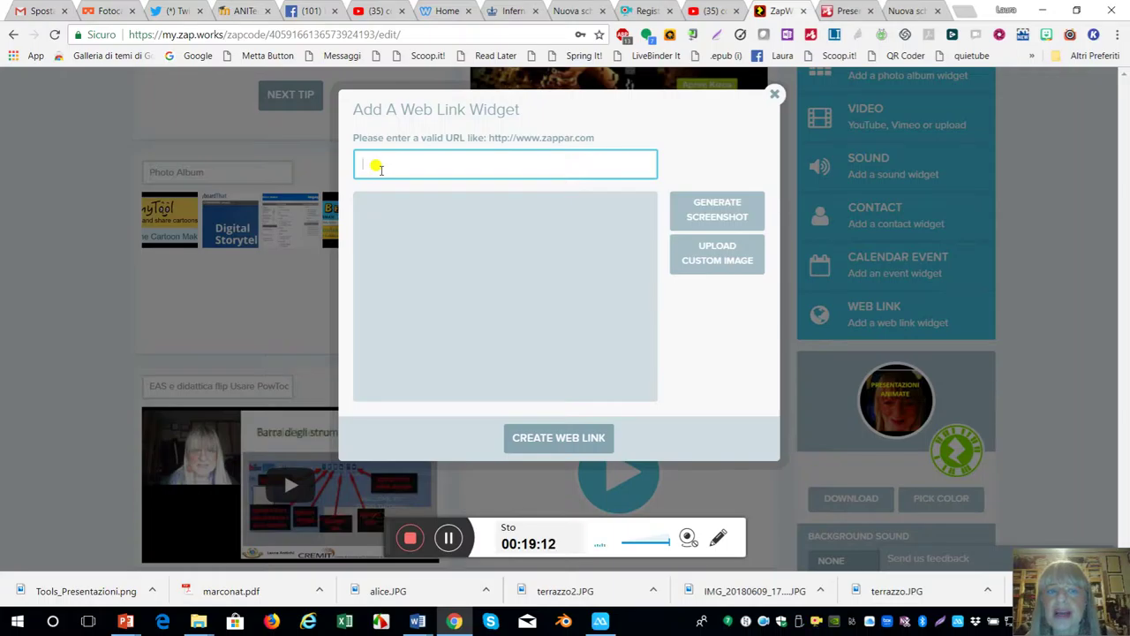
- Paste the SlideShare Kizoa tutorial link, generate its screenshot and create the Web Link widget
left_click(450, 541)
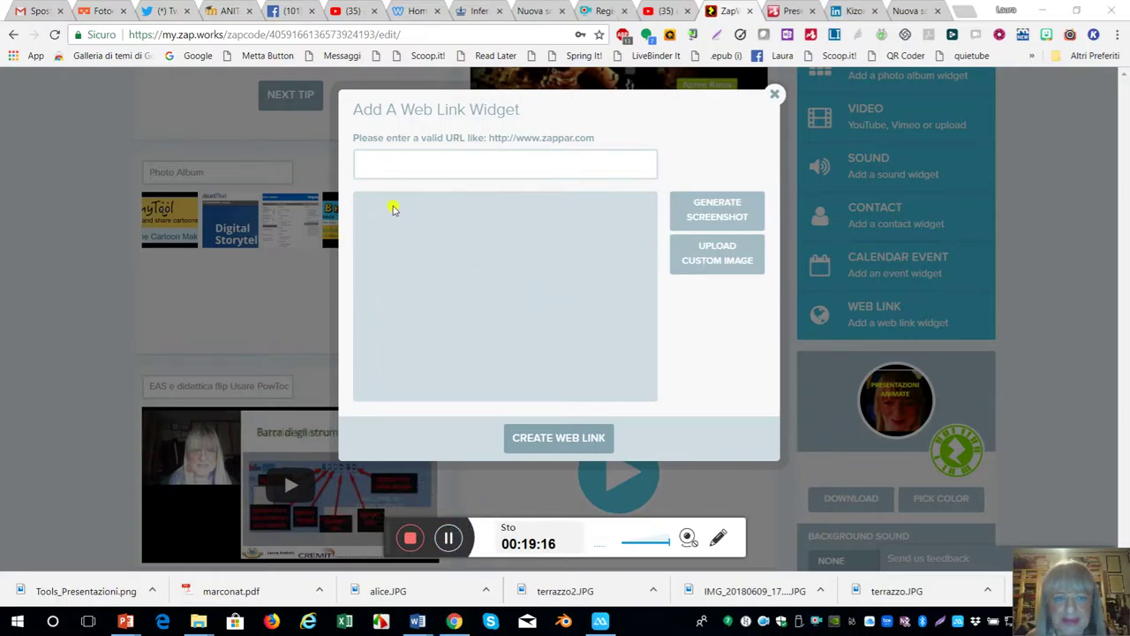
left_click(382, 166)
right_click(381, 163)
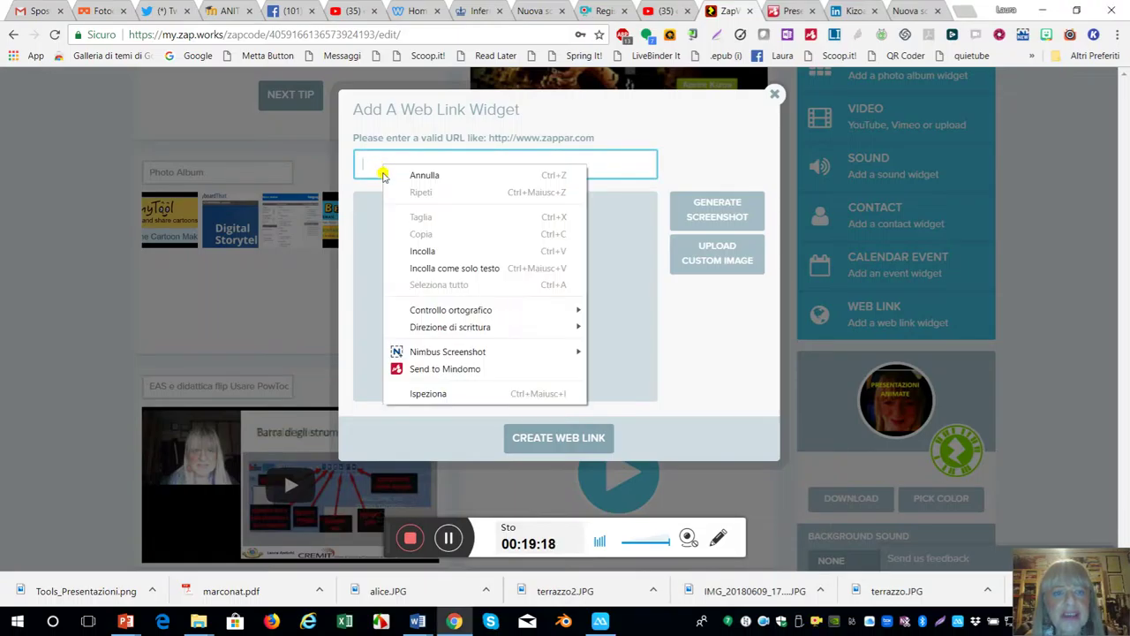
left_click(423, 252)
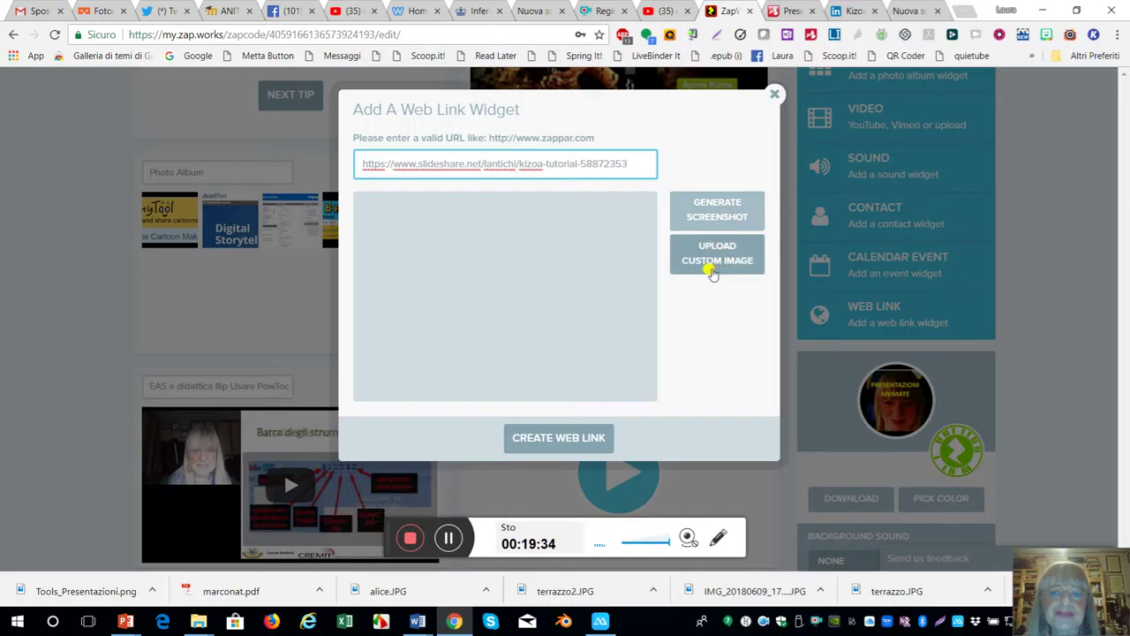
left_click(707, 215)
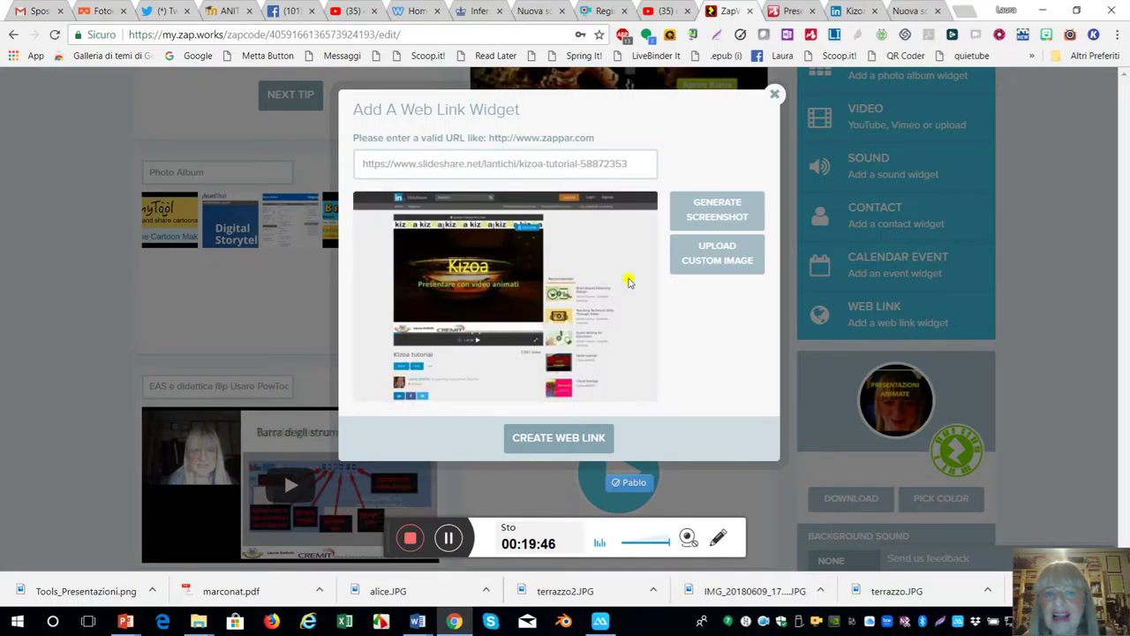
left_click(561, 439)
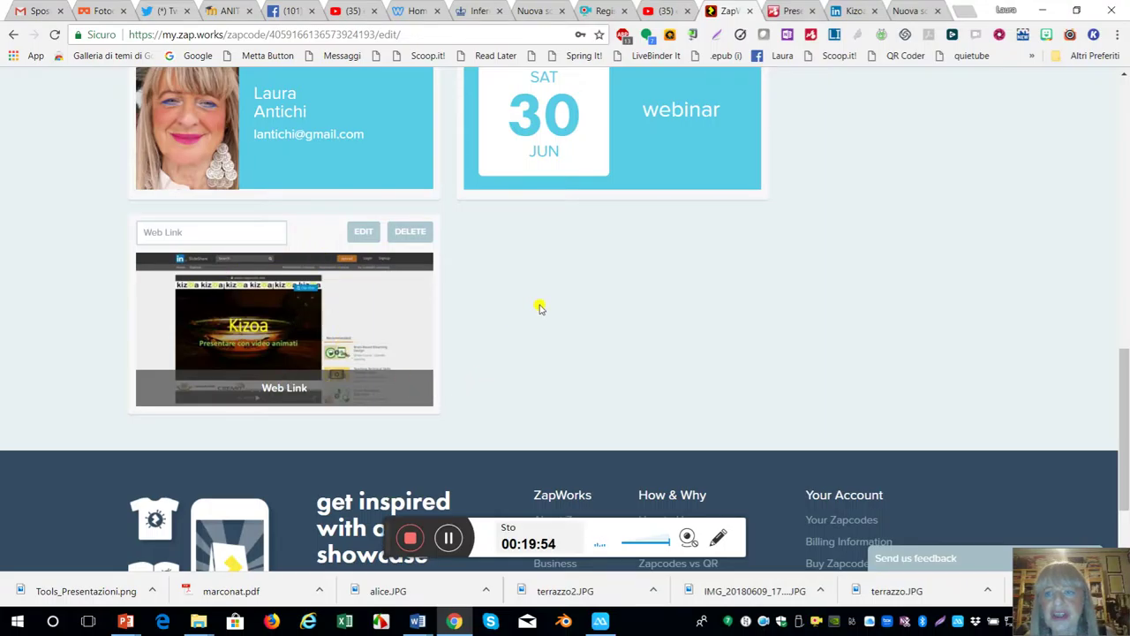
- Try adding a second Web Link for the Adobe Spark video, which hits the widget limit
scroll(538, 308, "up", 4)
scroll(551, 318, "up", 3)
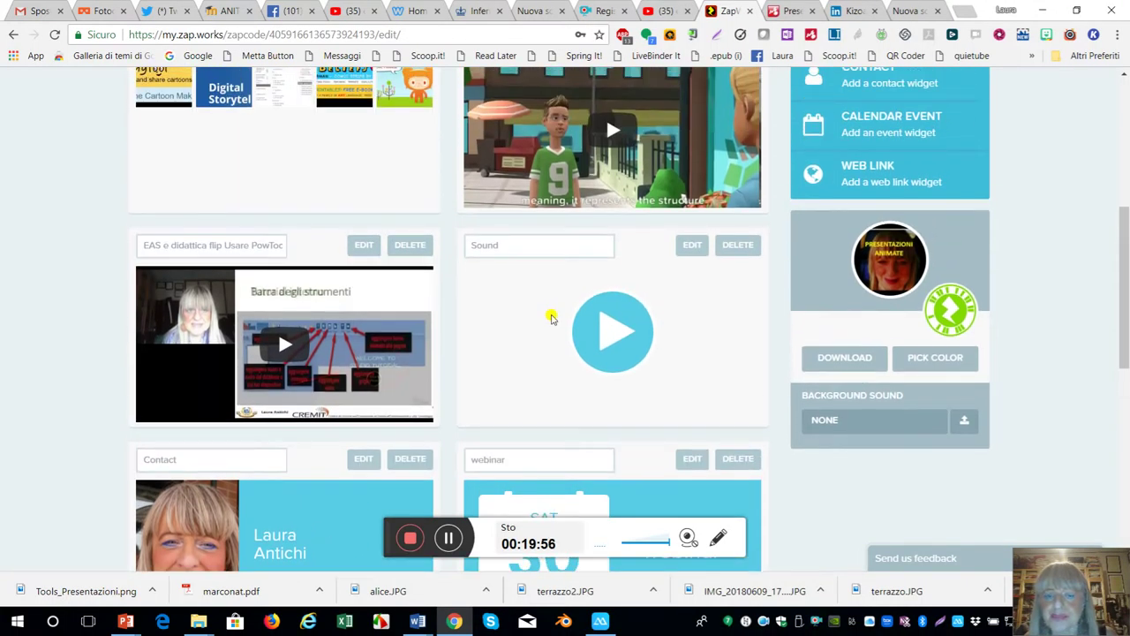
scroll(551, 318, "down", 3)
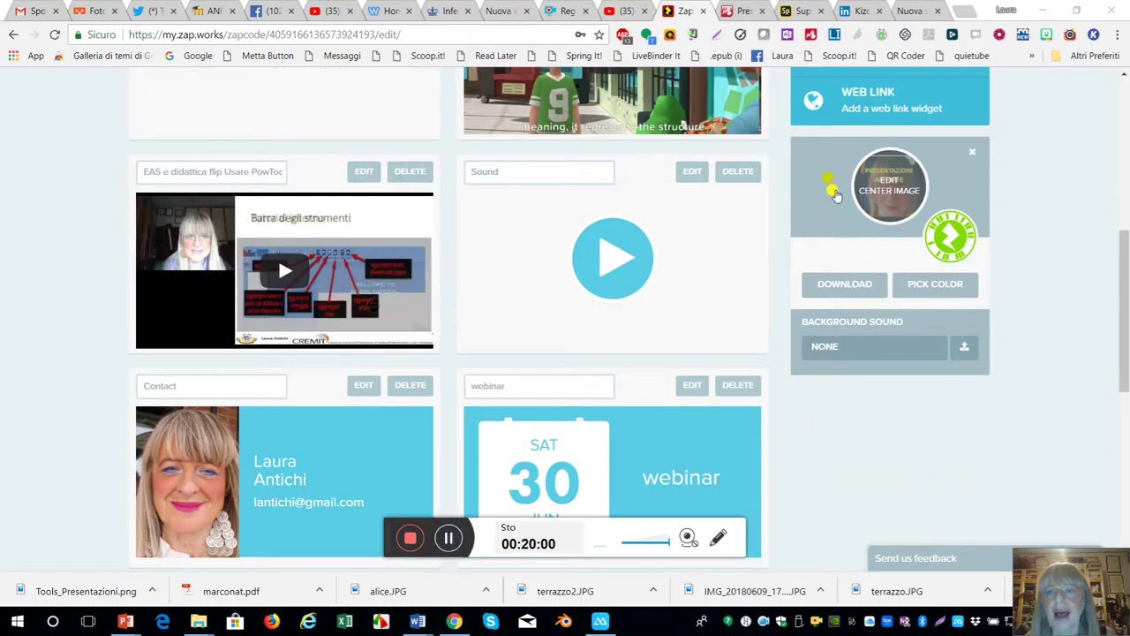
left_click(837, 103)
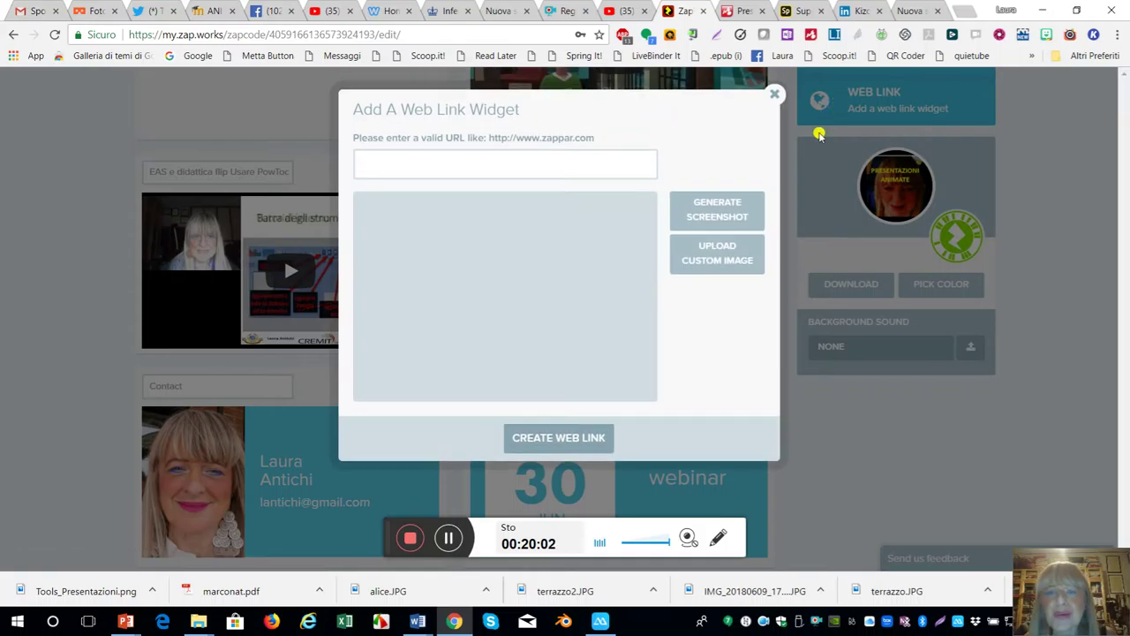
left_click(446, 162)
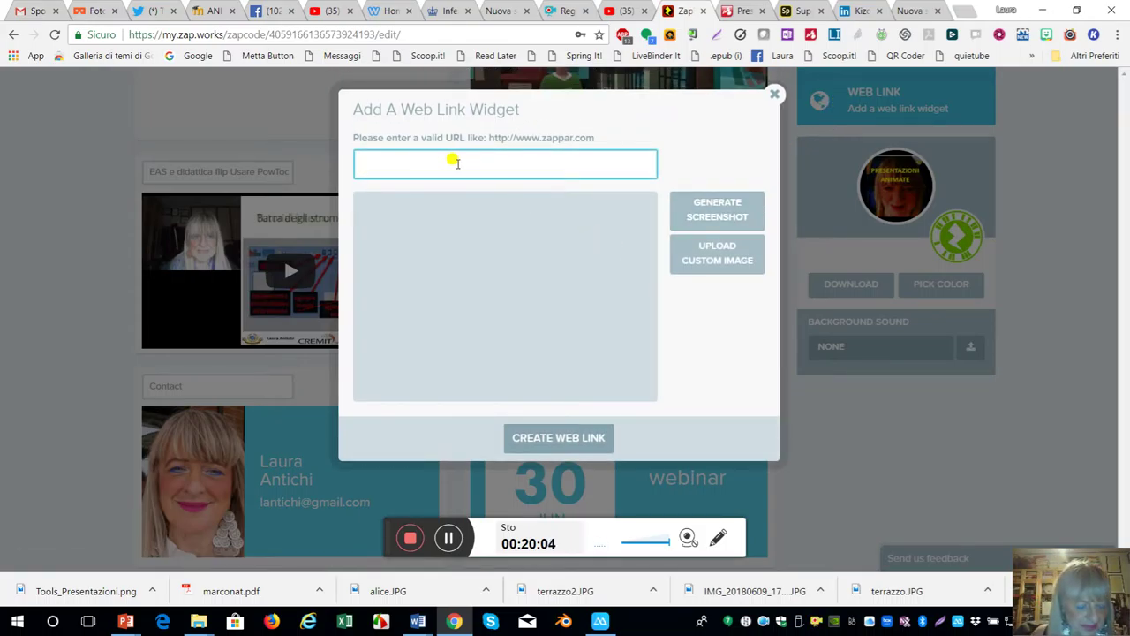
type("https://spark.adobe.com/video/yOdCGNEEztQxm")
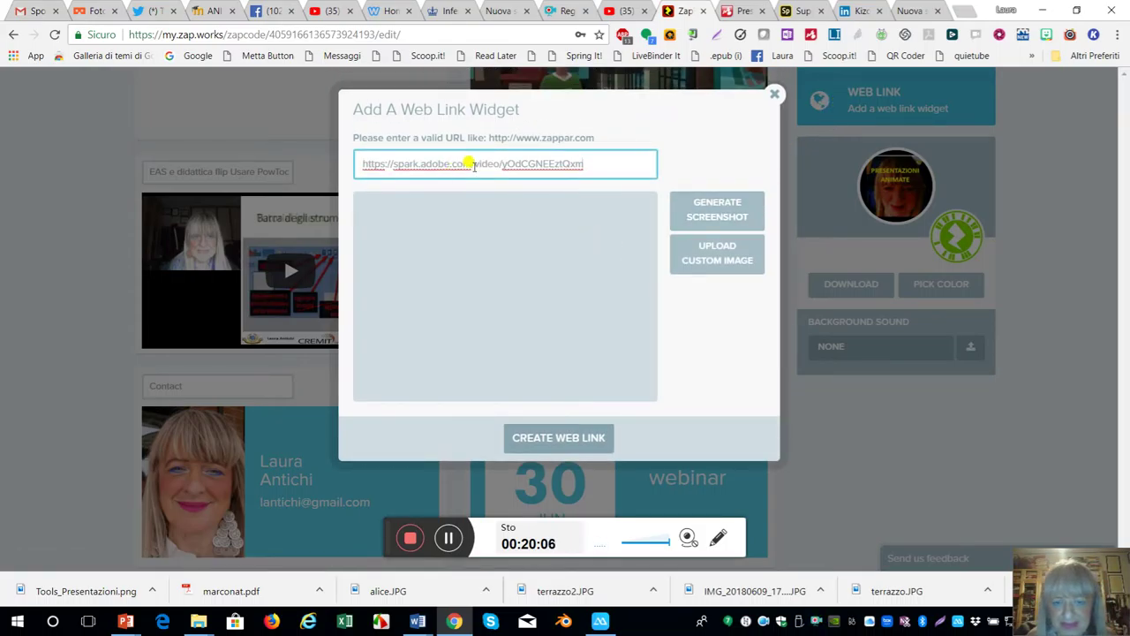
left_click(715, 217)
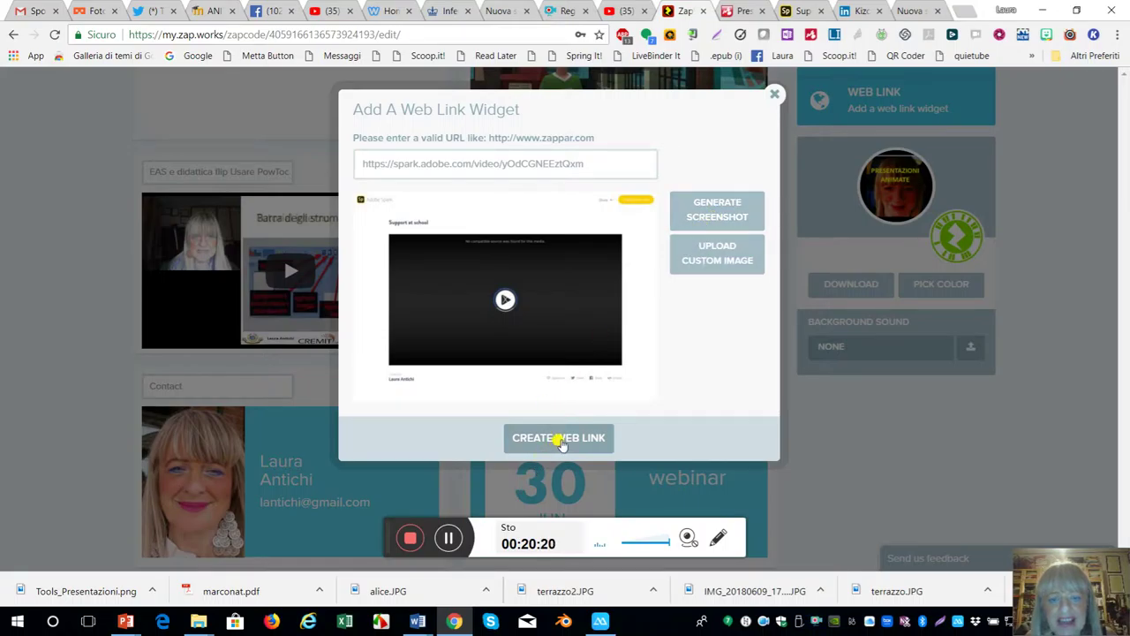
left_click(561, 438)
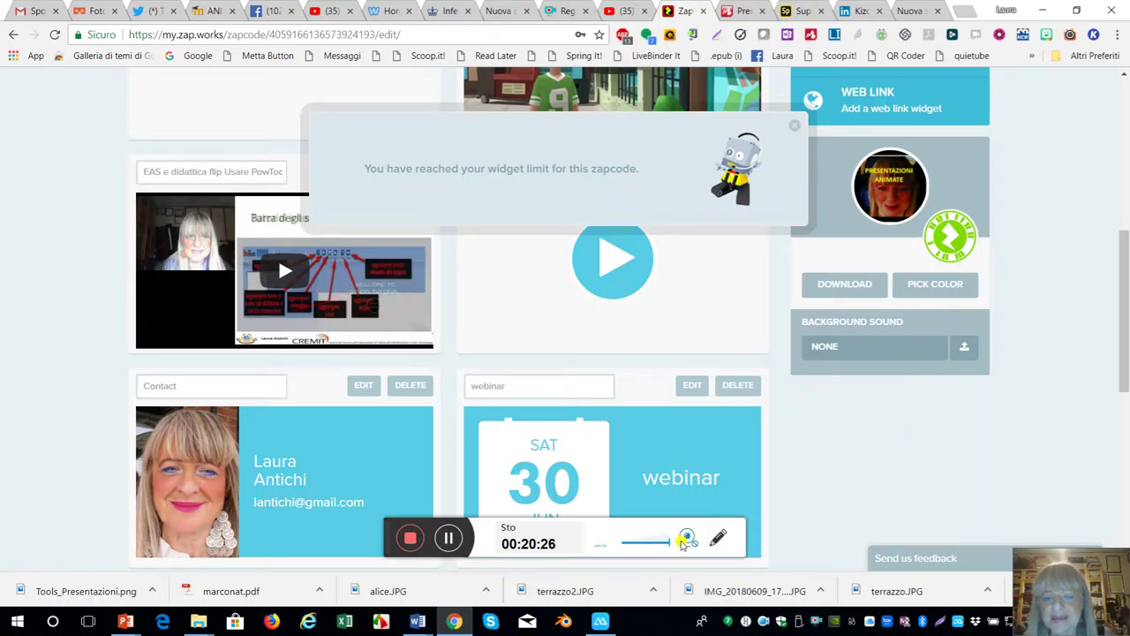
- Dismiss the widget-limit message and scroll back through the zapcode's existing widgets
scroll(843, 471, "down", 3)
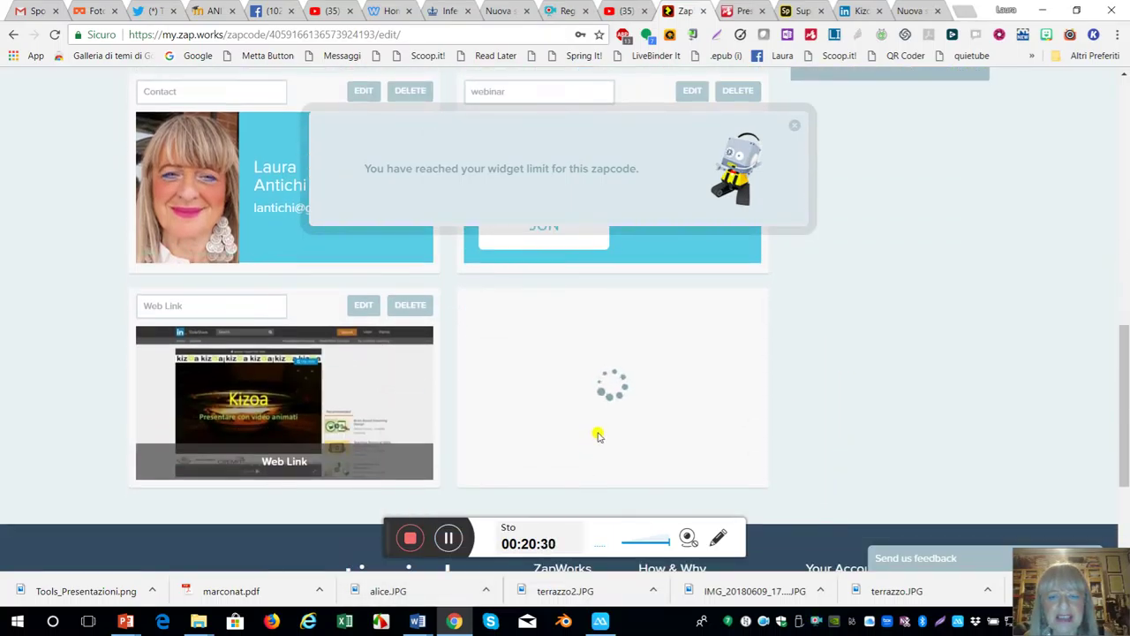
scroll(606, 436, "up", 1)
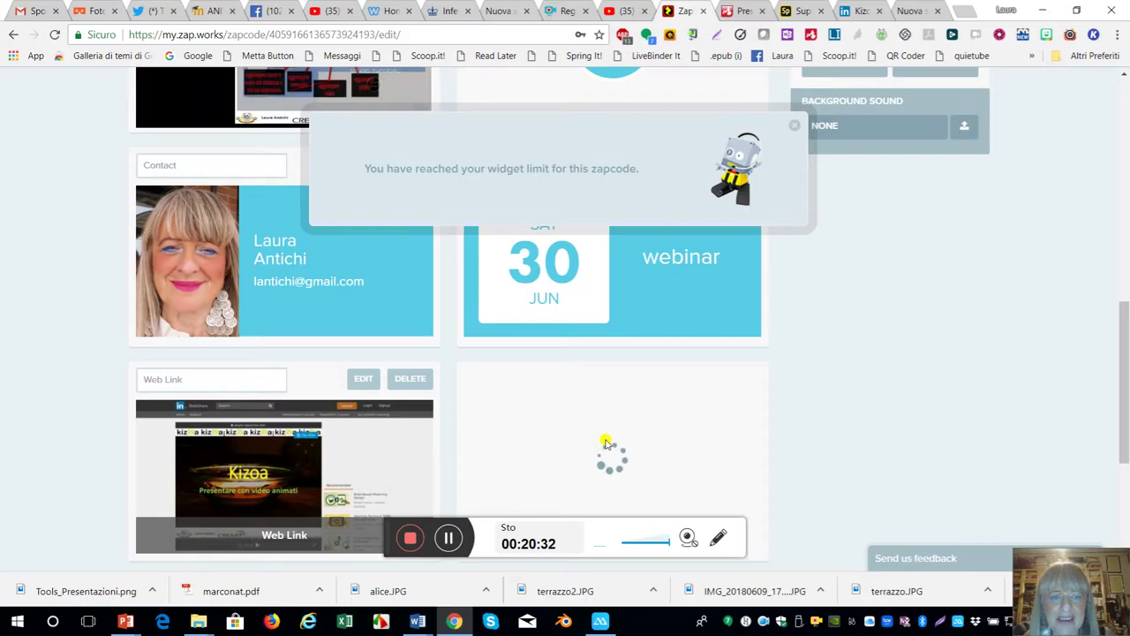
scroll(606, 441, "up", 1)
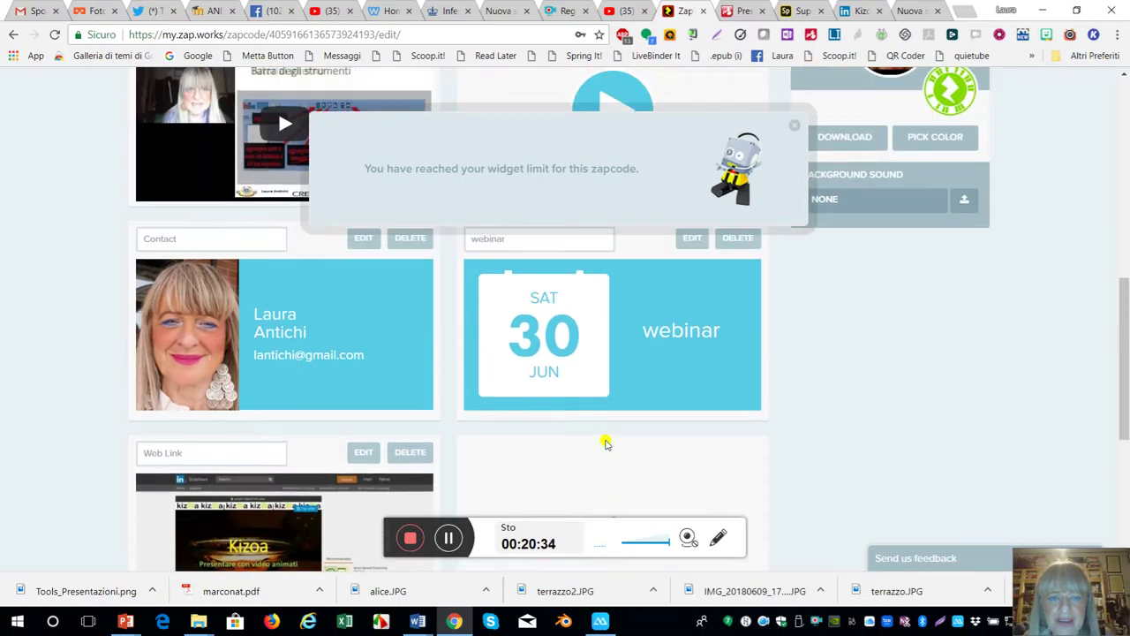
scroll(606, 444, "up", 1)
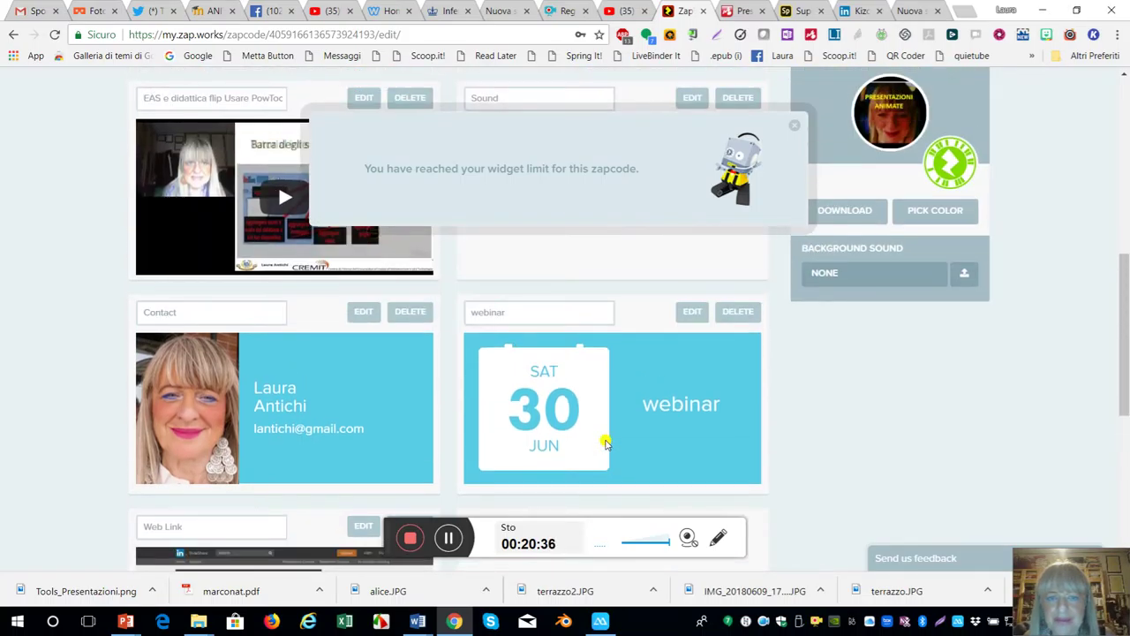
left_click(792, 129)
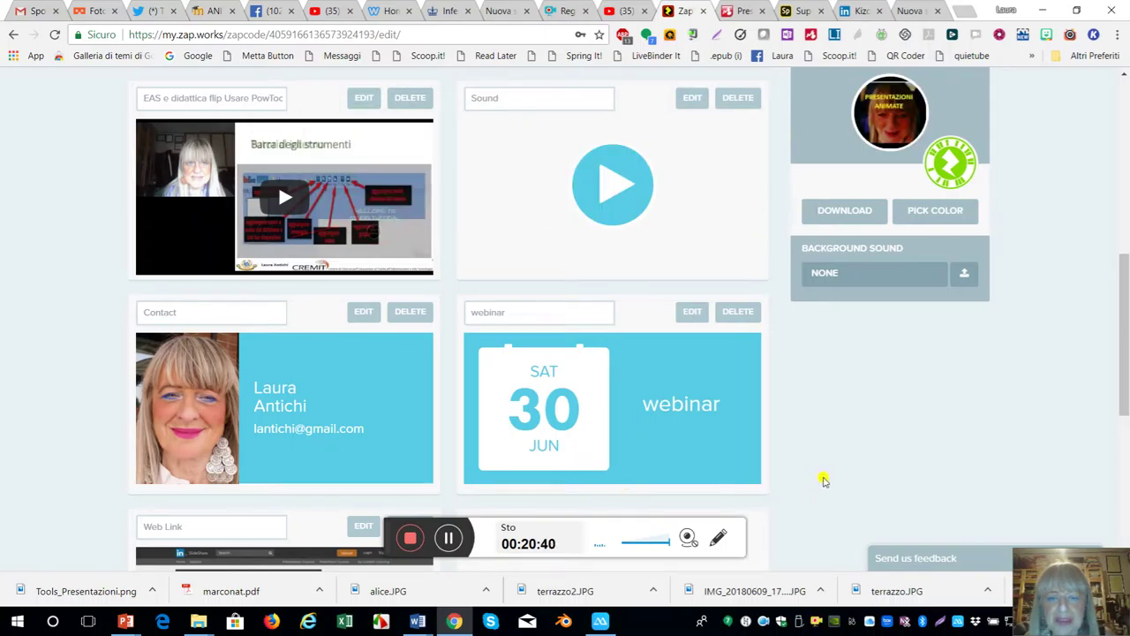
scroll(831, 486, "down", 2)
scroll(830, 485, "down", 1)
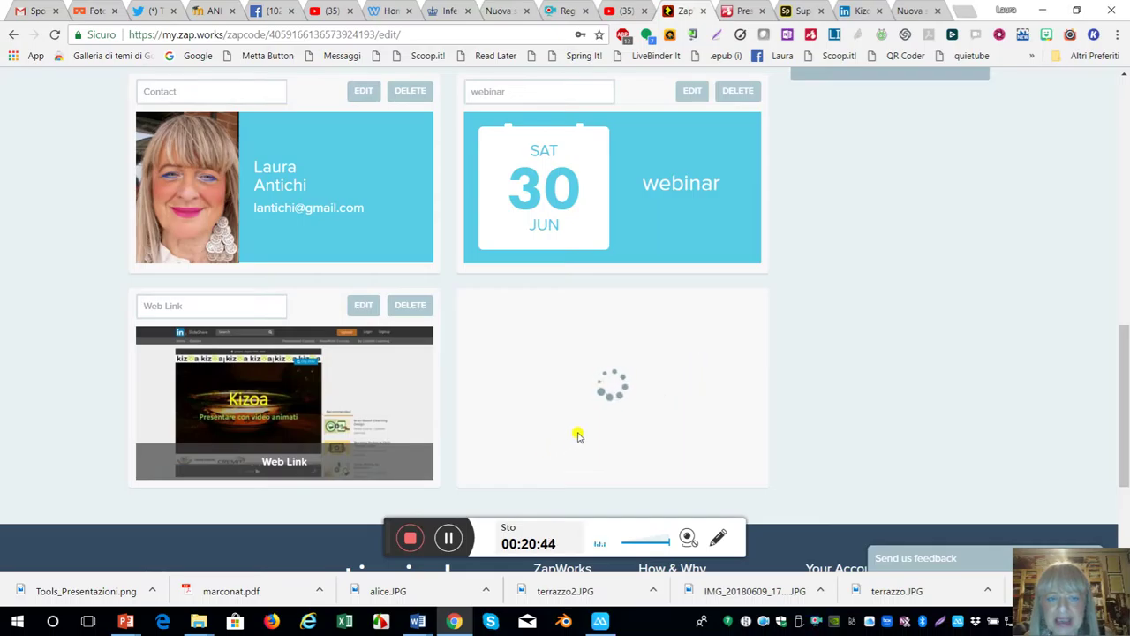
scroll(646, 373, "up", 2)
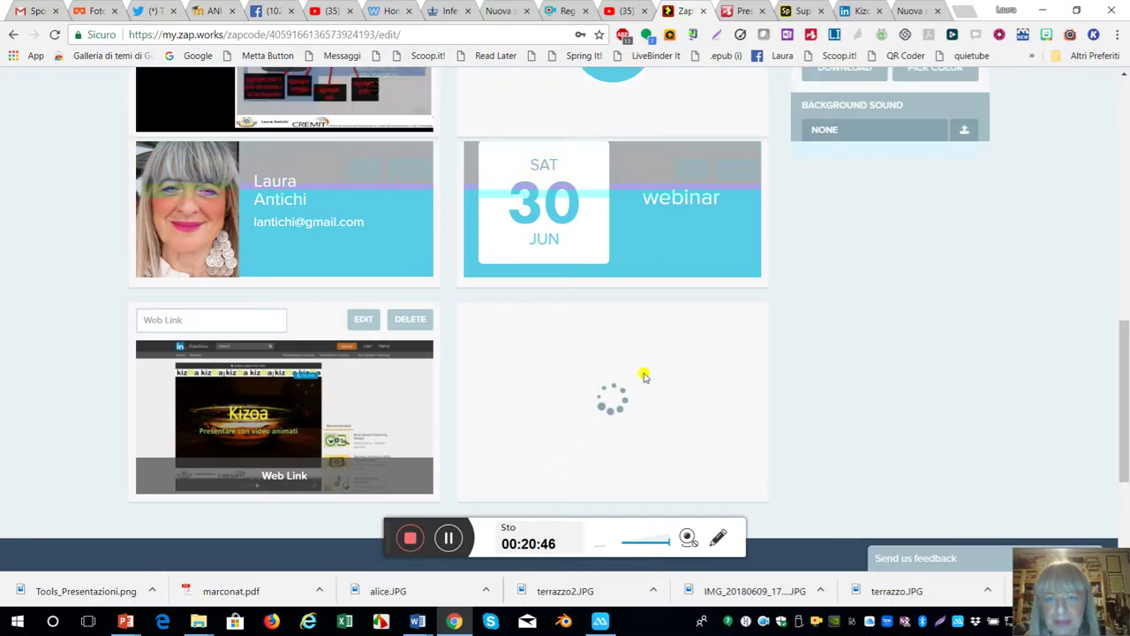
scroll(646, 374, "up", 6)
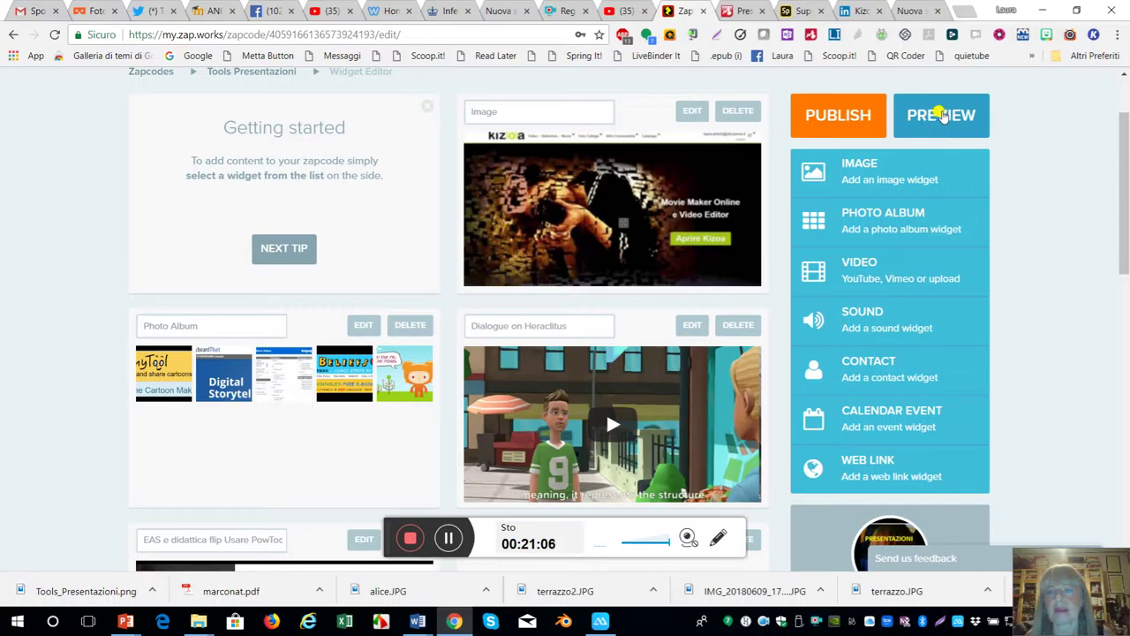
- Generate a temporary preview zapcode for the unpublished content
left_click(941, 117)
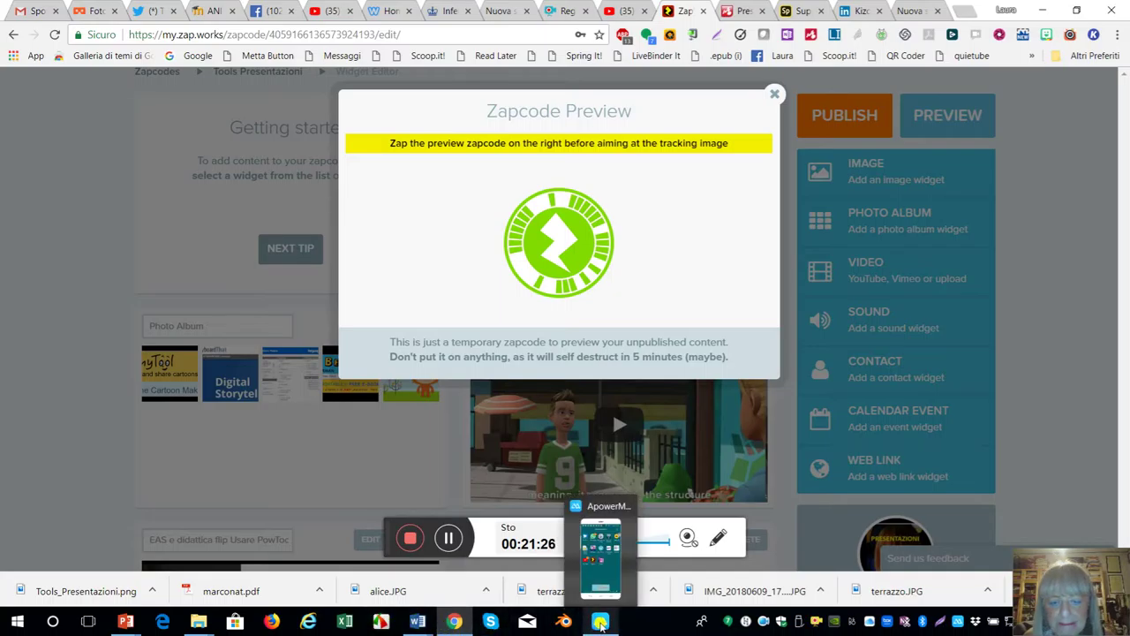
- Launch Zappar on the mirrored phone and place the mirror window beside the preview zapcode
left_click(600, 622)
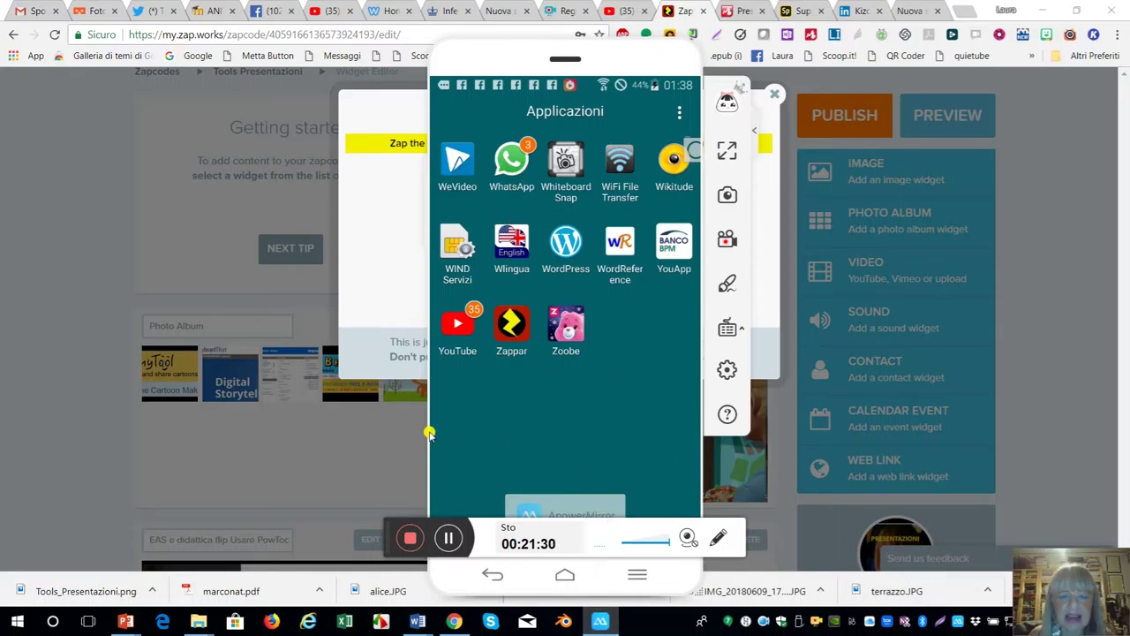
left_click(512, 332)
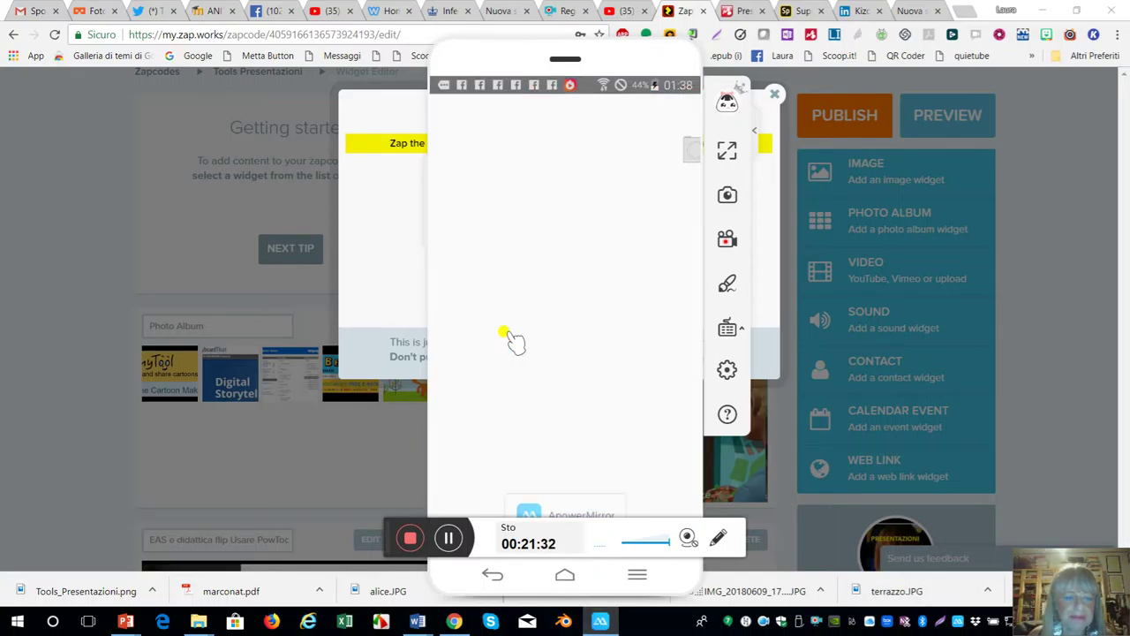
mouse_move(618, 56)
left_click_drag(618, 56, 908, 78)
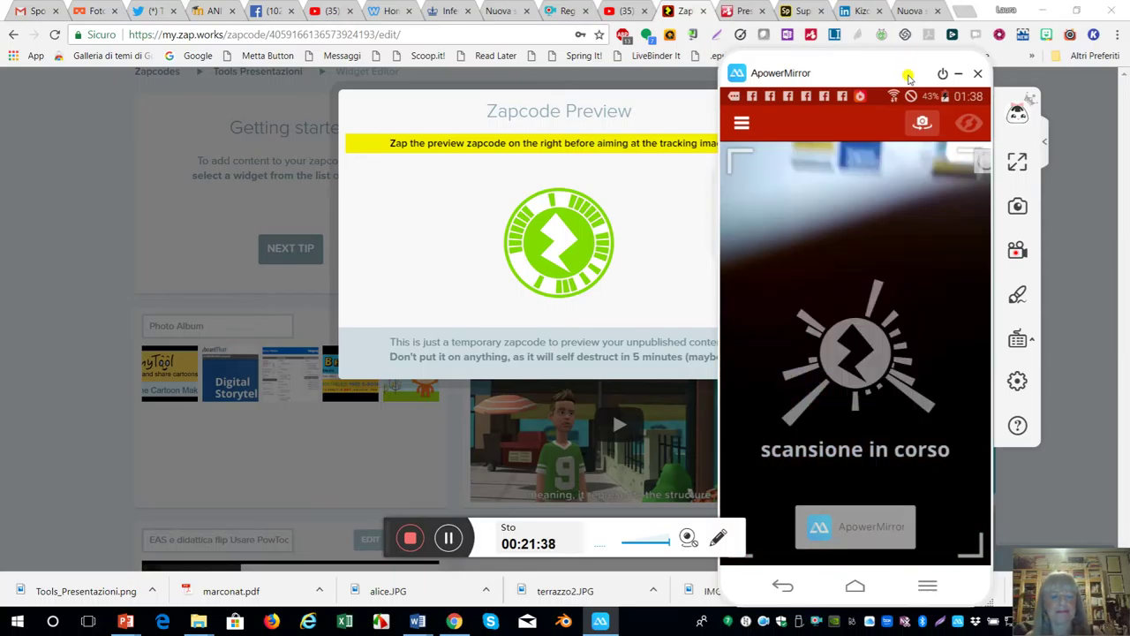